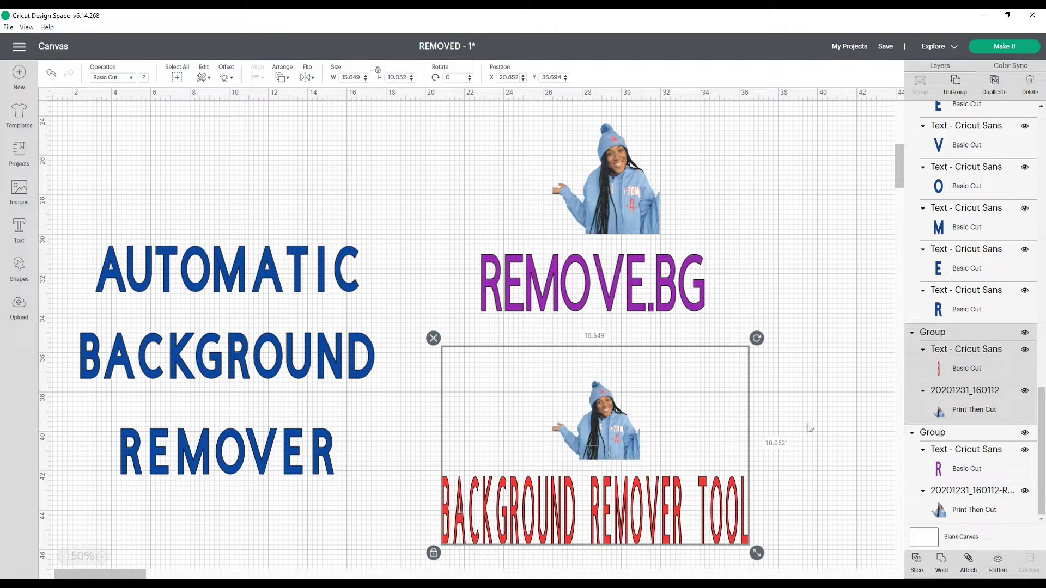
pyautogui.click(842, 410)
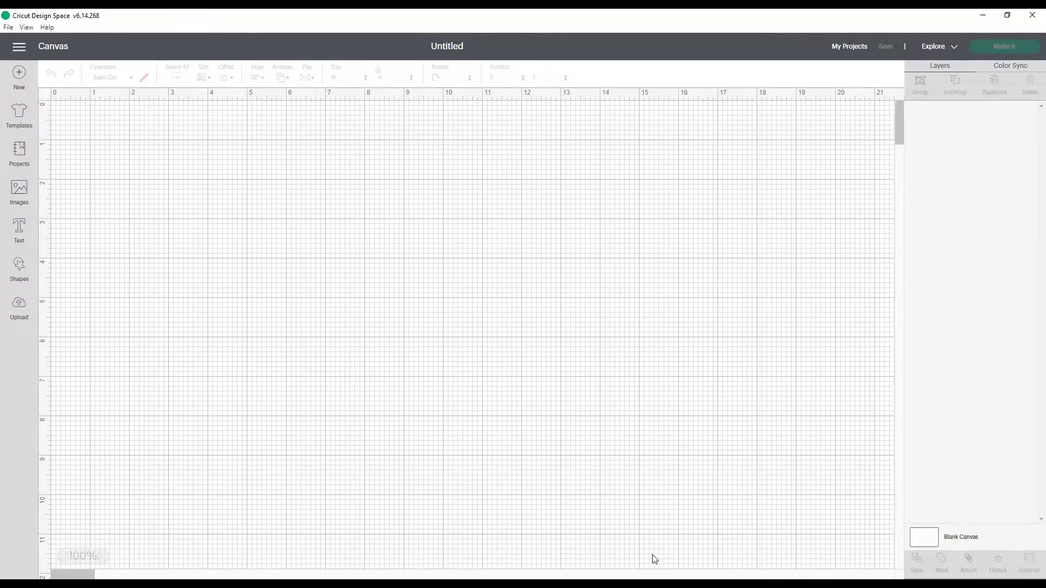
# Upload the 20201231_160112 JPG photo from Downloads as a Complex image and continue to background removal.
pyautogui.click(16, 308)
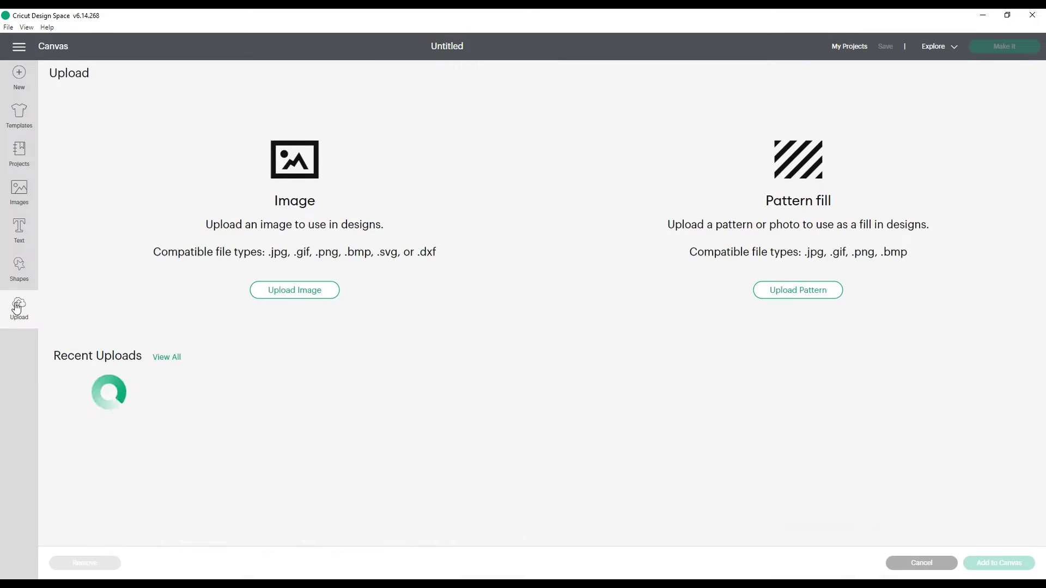
pyautogui.click(287, 292)
pyautogui.click(553, 306)
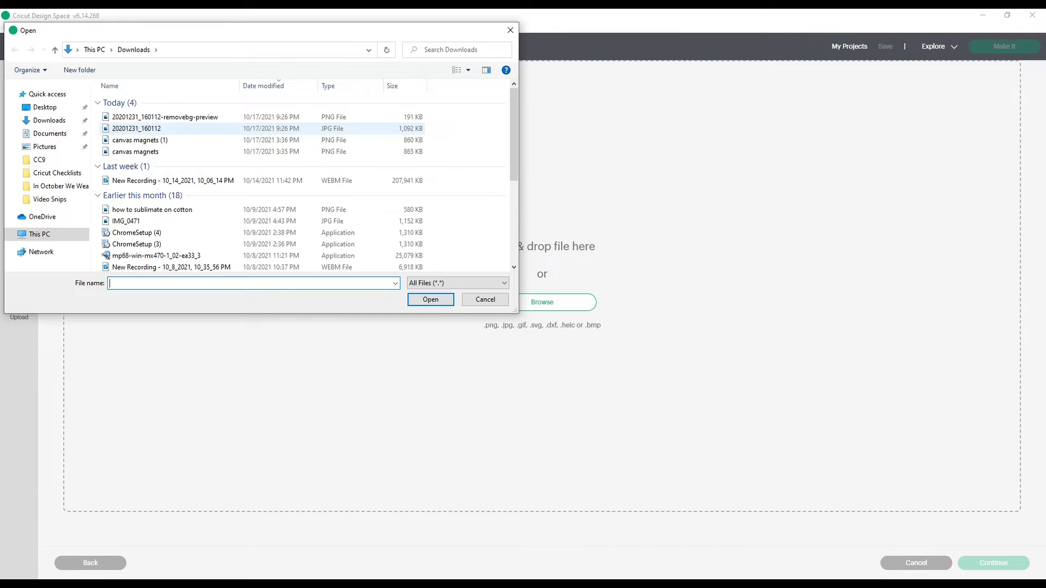
pyautogui.click(163, 129)
pyautogui.click(431, 300)
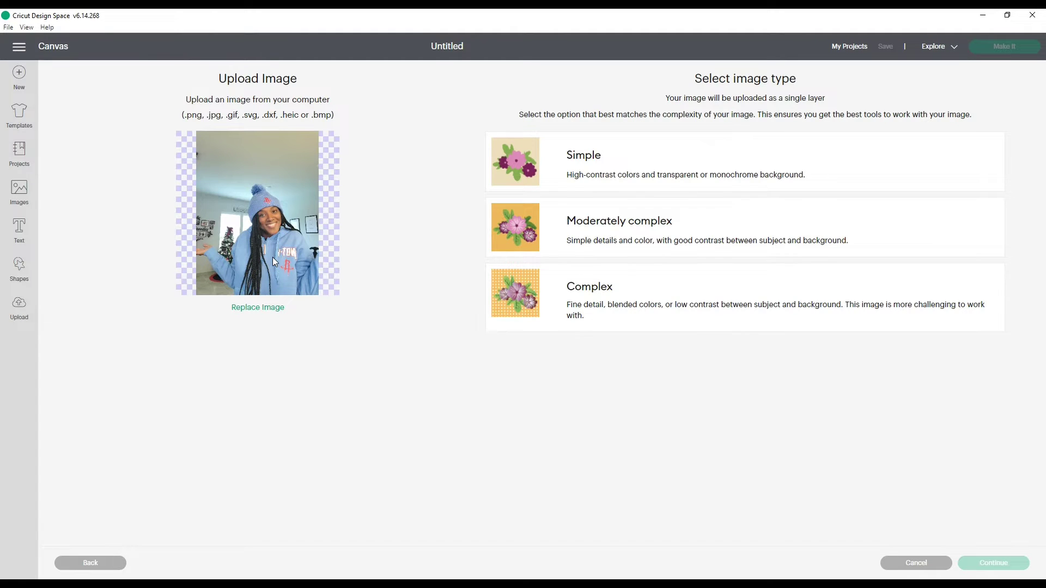
pyautogui.click(593, 295)
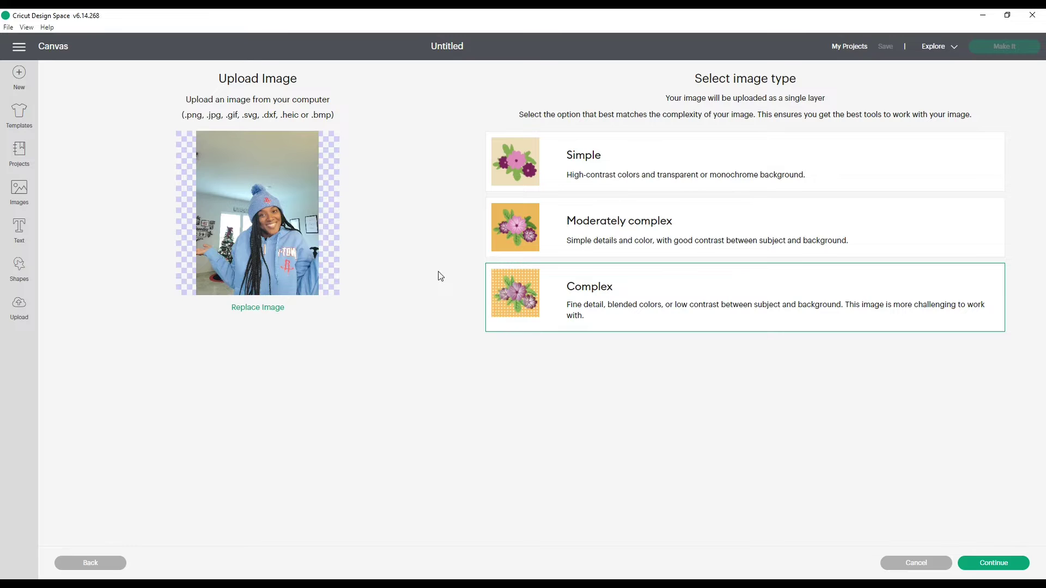
pyautogui.click(1008, 568)
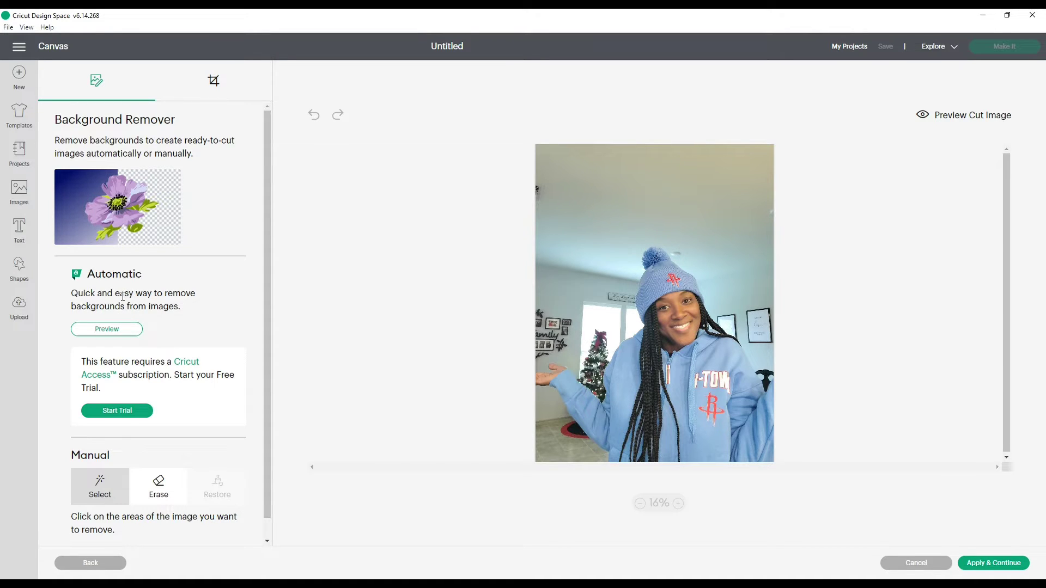
# Preview the automatic background removal and its cut image, and revert to the original photo.
pyautogui.click(109, 332)
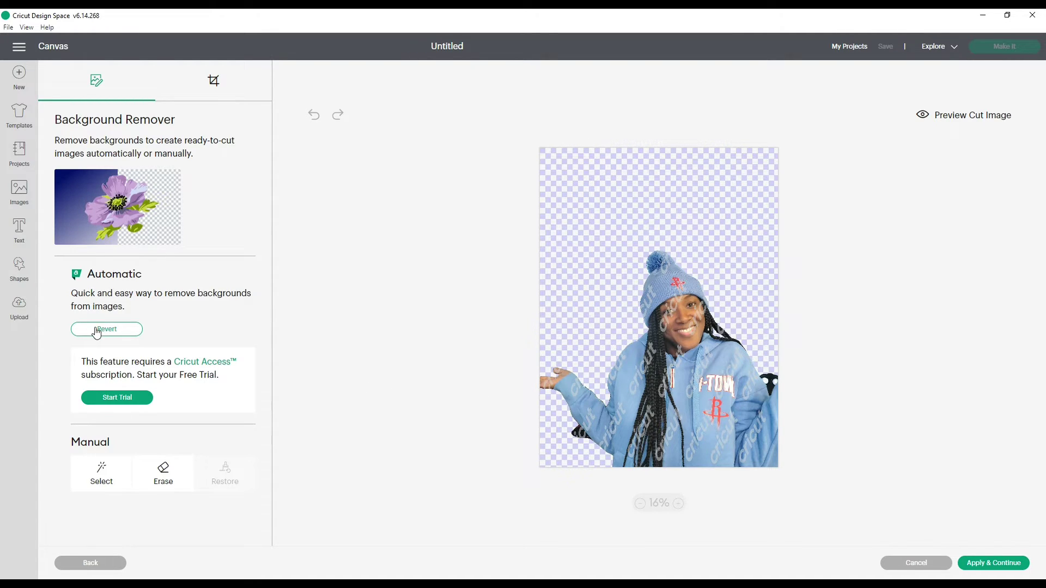
pyautogui.click(975, 124)
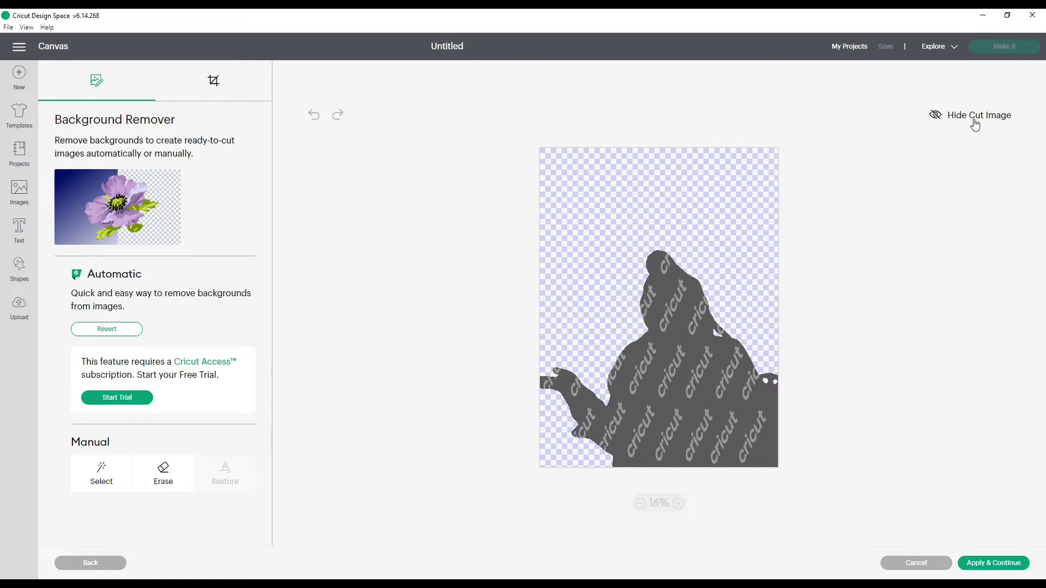
pyautogui.click(975, 123)
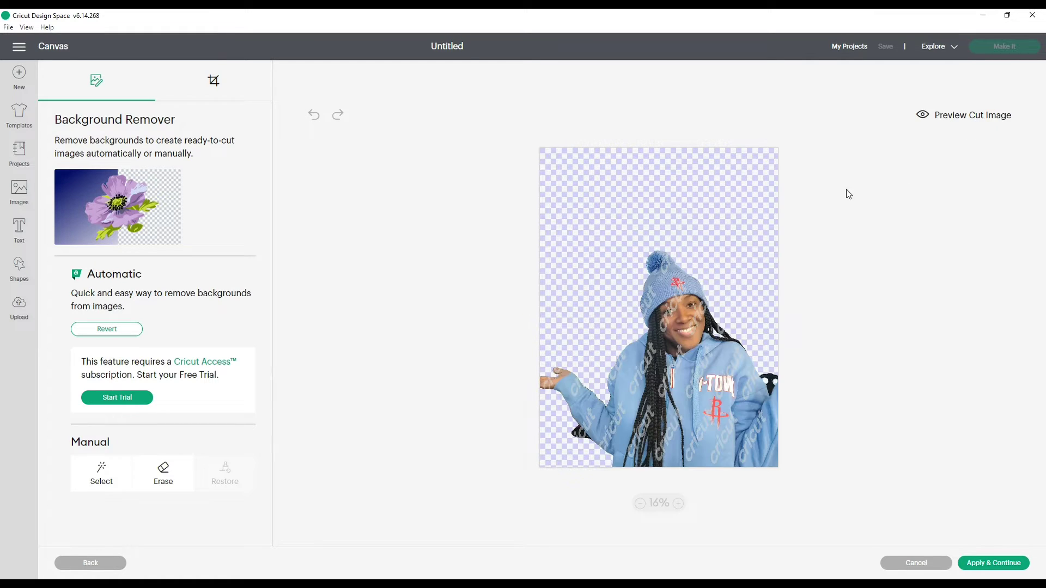
pyautogui.click(107, 331)
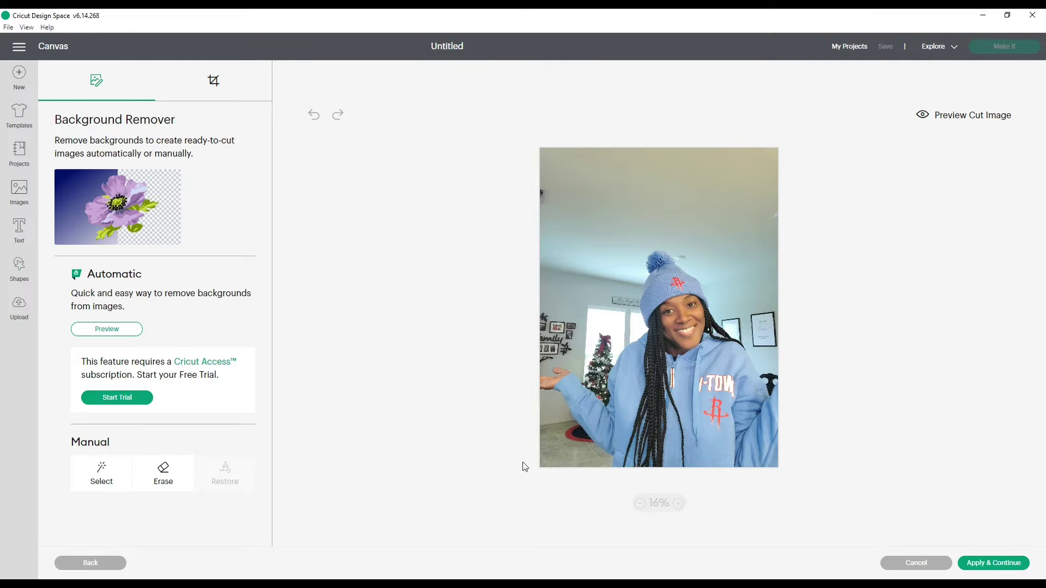
# Remove the ceiling and upper wall areas around the person with the manual Select tool.
pyautogui.click(102, 478)
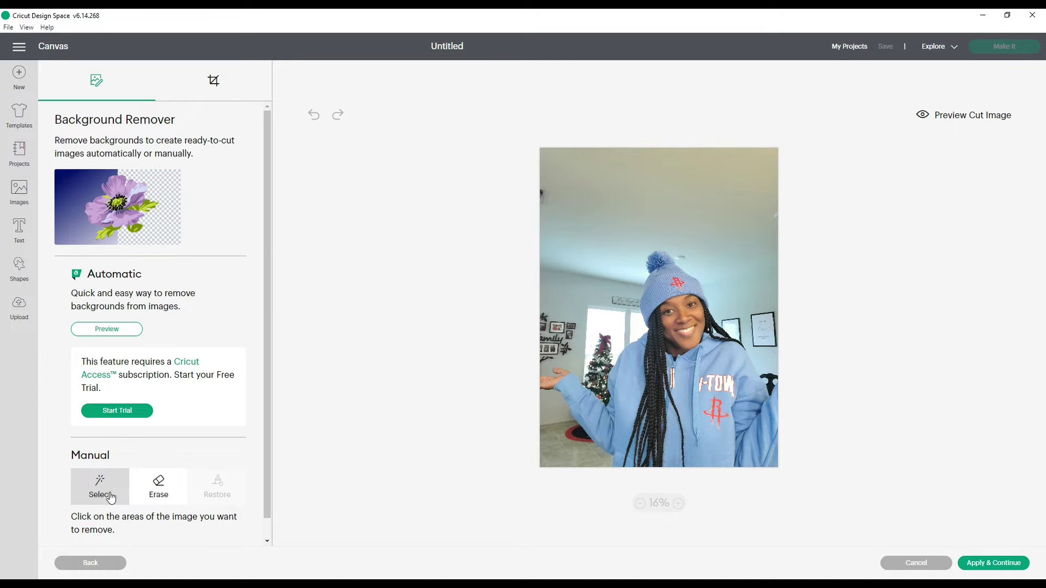
pyautogui.click(573, 267)
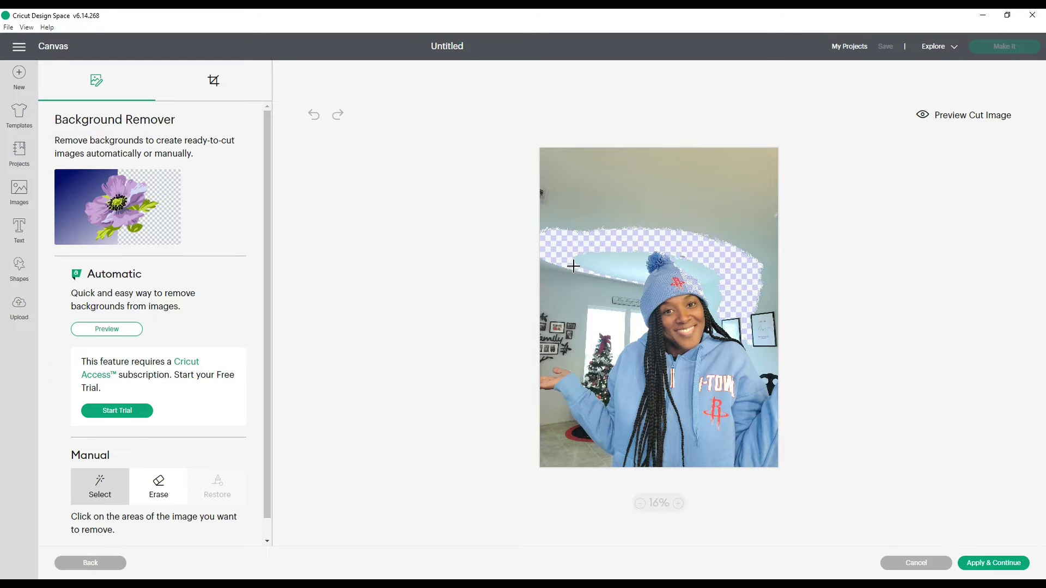
pyautogui.click(706, 187)
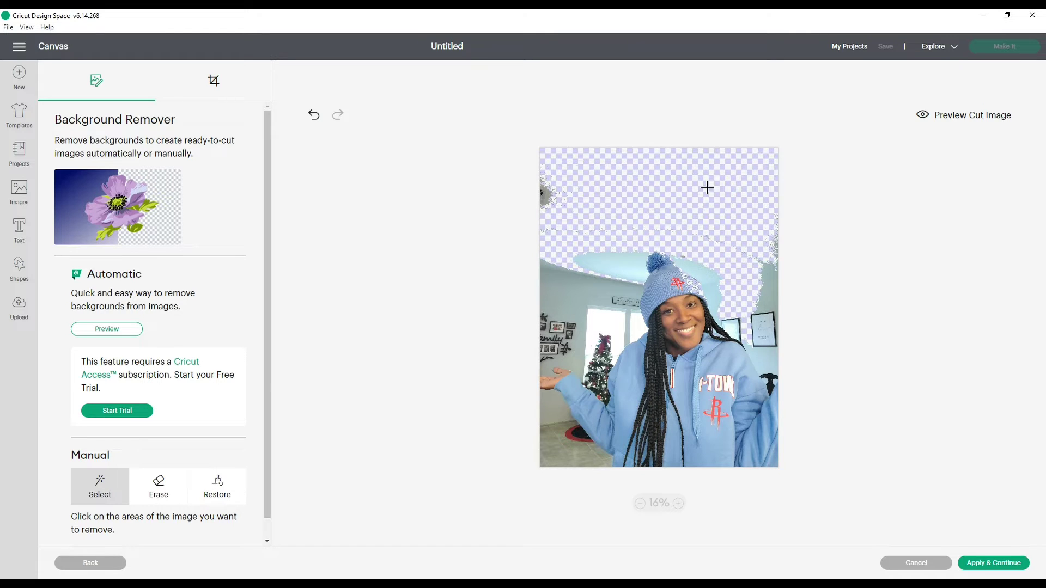
pyautogui.click(572, 303)
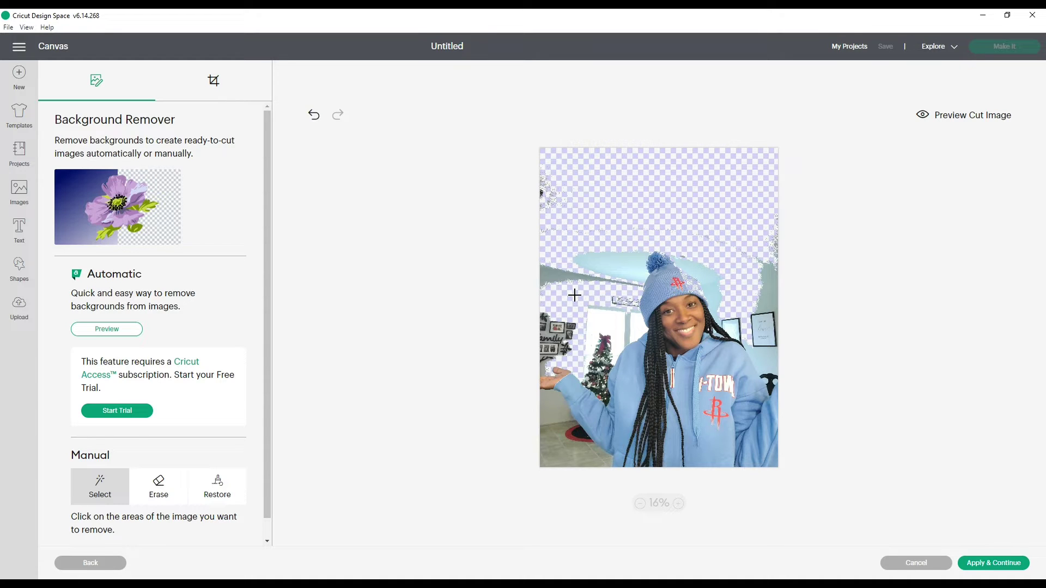
pyautogui.click(564, 275)
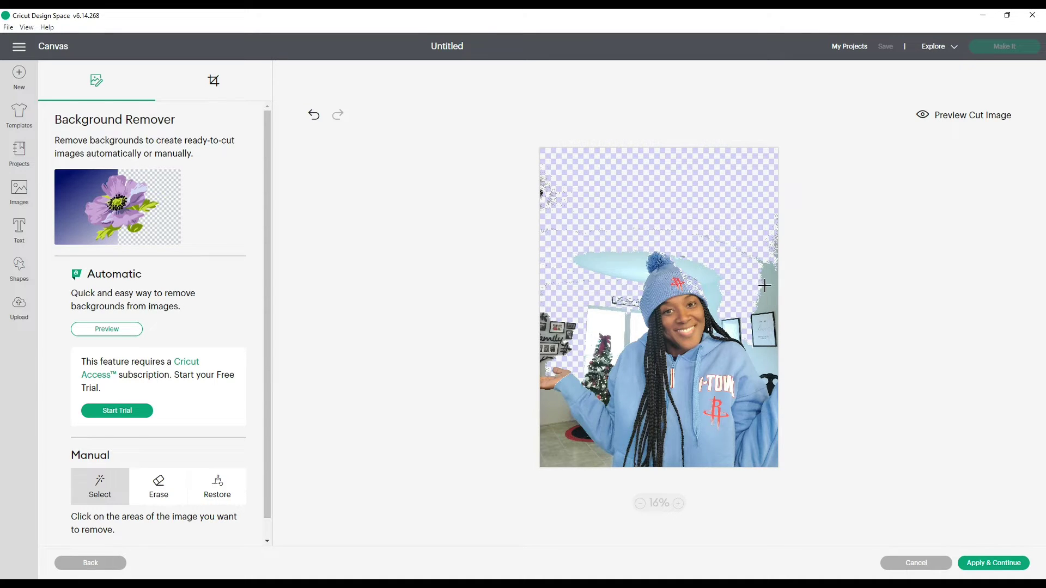
pyautogui.click(771, 266)
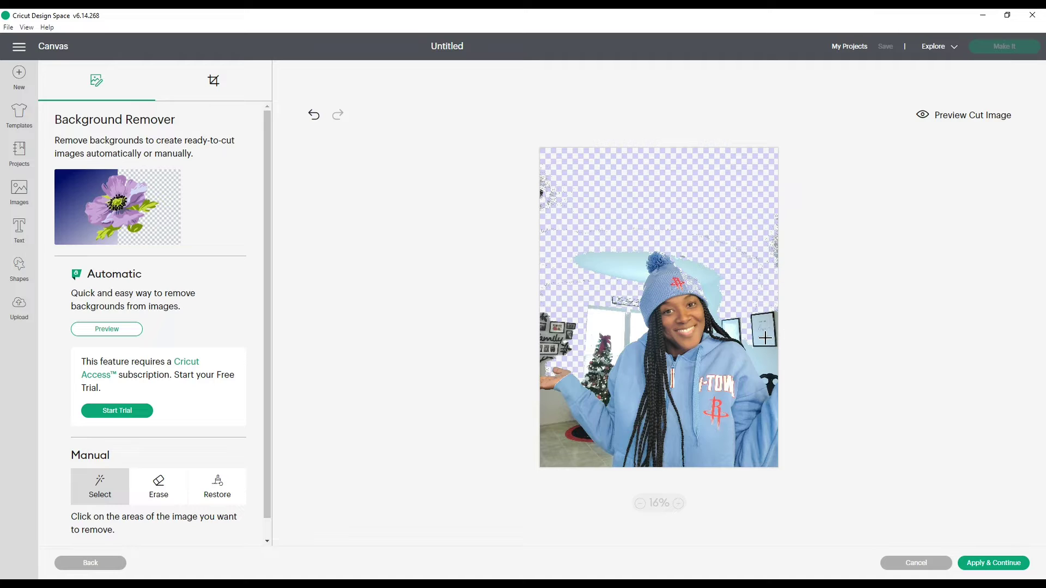
pyautogui.click(711, 277)
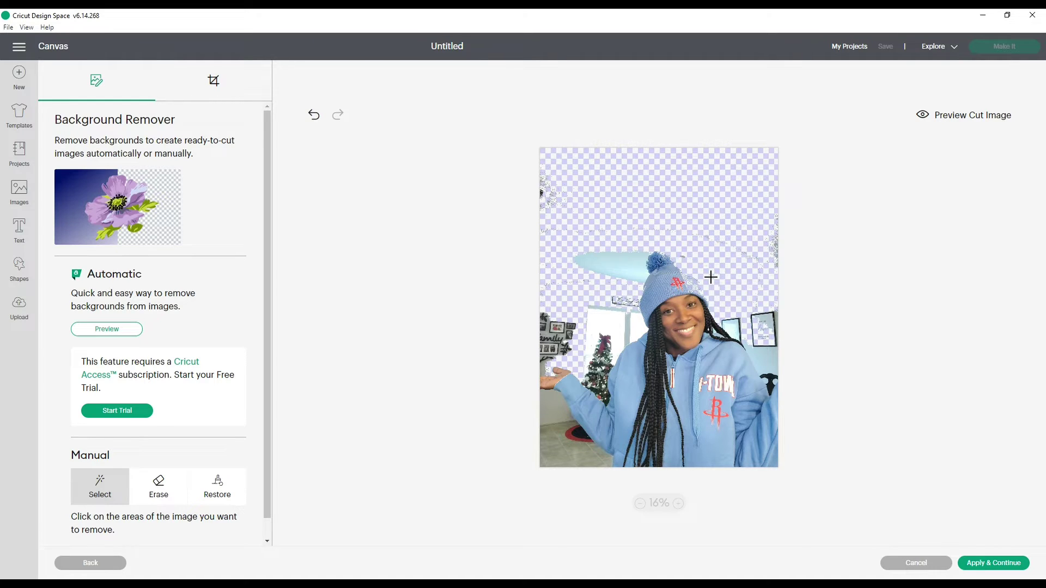
# Remove the ceiling patch beside the pom-pom, the window pane, and the lower wall and floor areas with the Select tool.
pyautogui.click(218, 494)
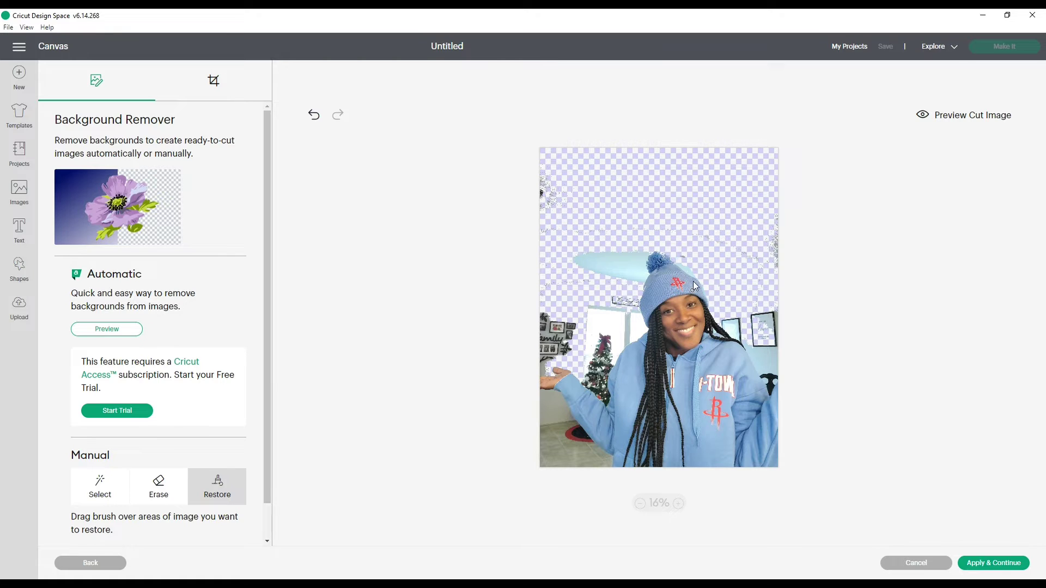
pyautogui.click(112, 500)
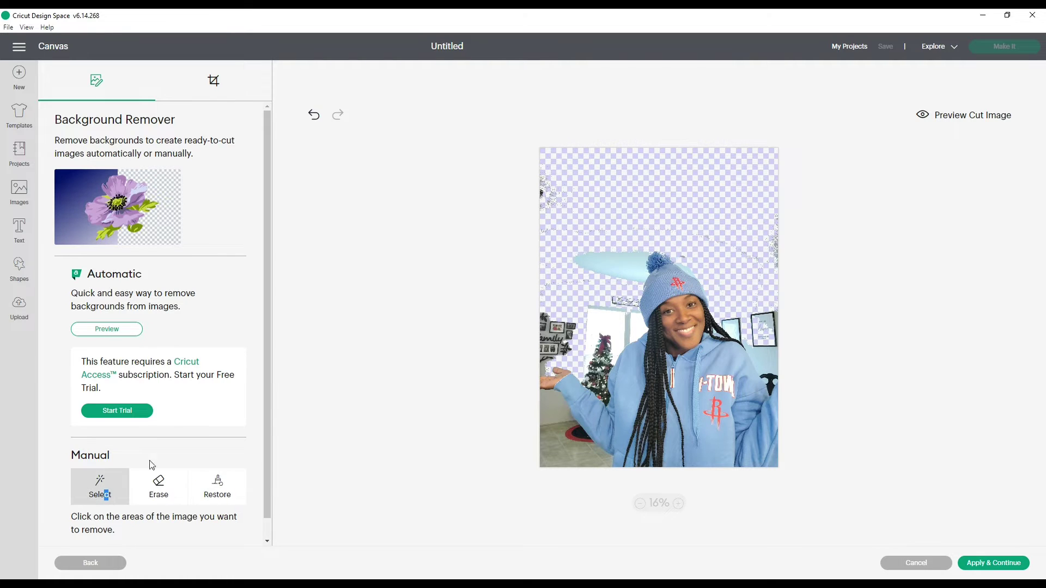
pyautogui.click(620, 260)
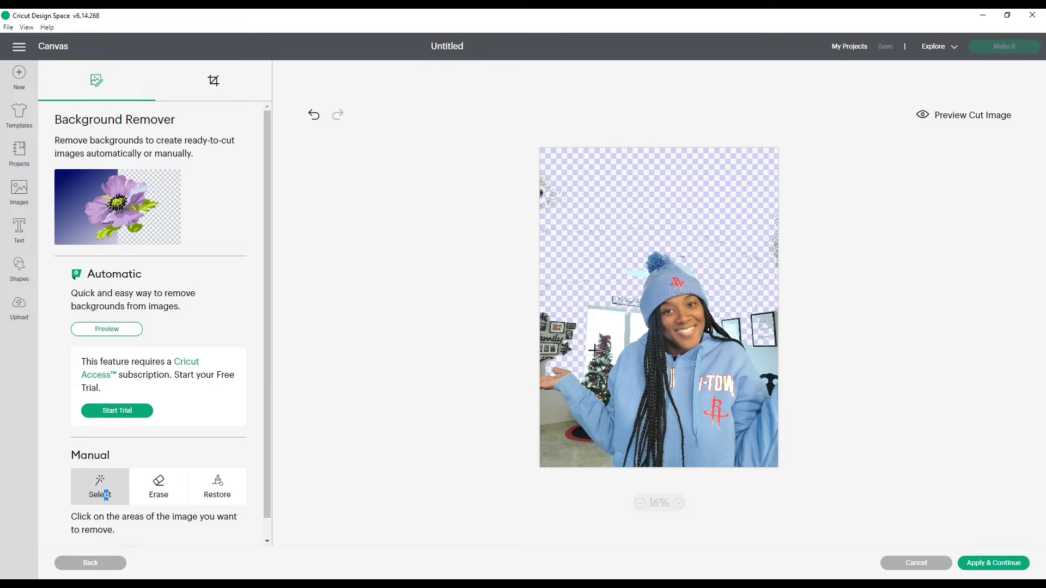
pyautogui.click(616, 320)
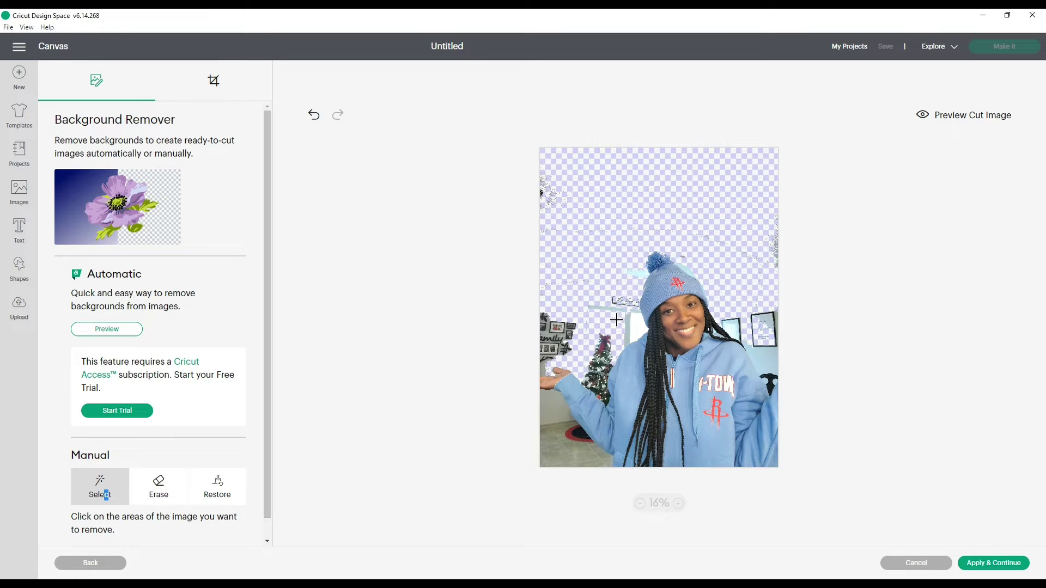
pyautogui.click(556, 353)
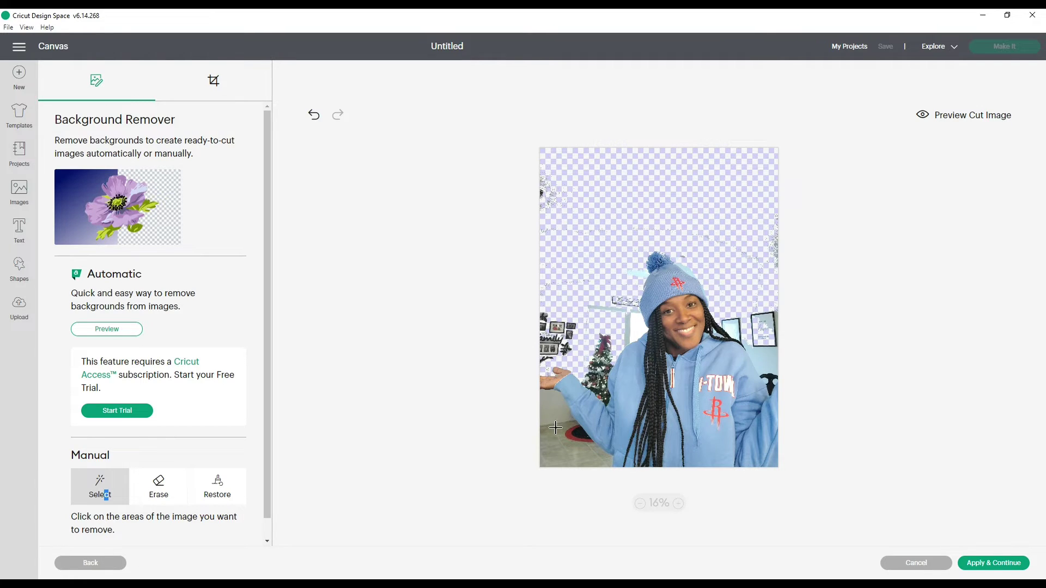
pyautogui.click(565, 451)
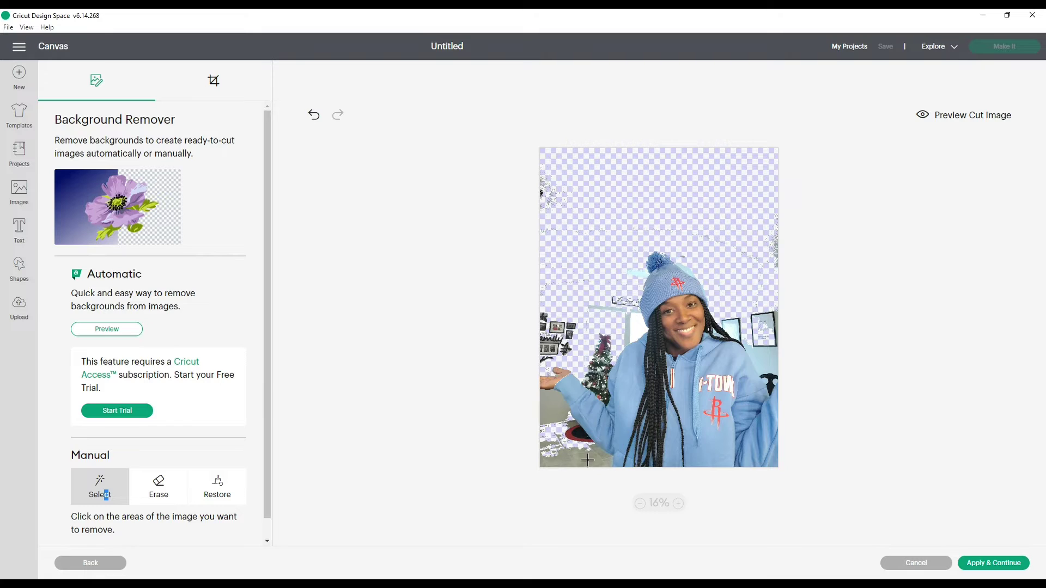
pyautogui.click(586, 459)
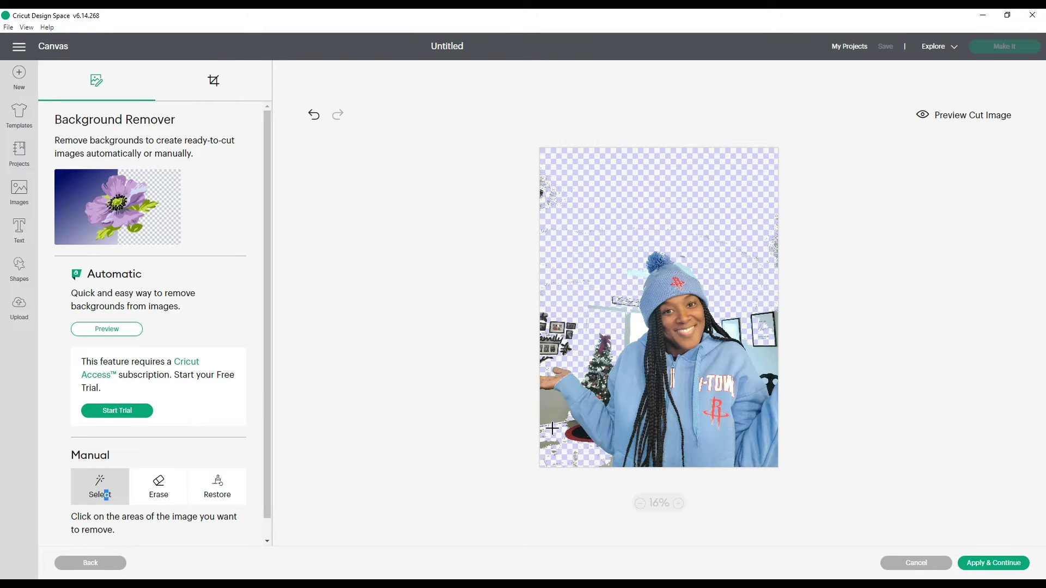
pyautogui.click(550, 405)
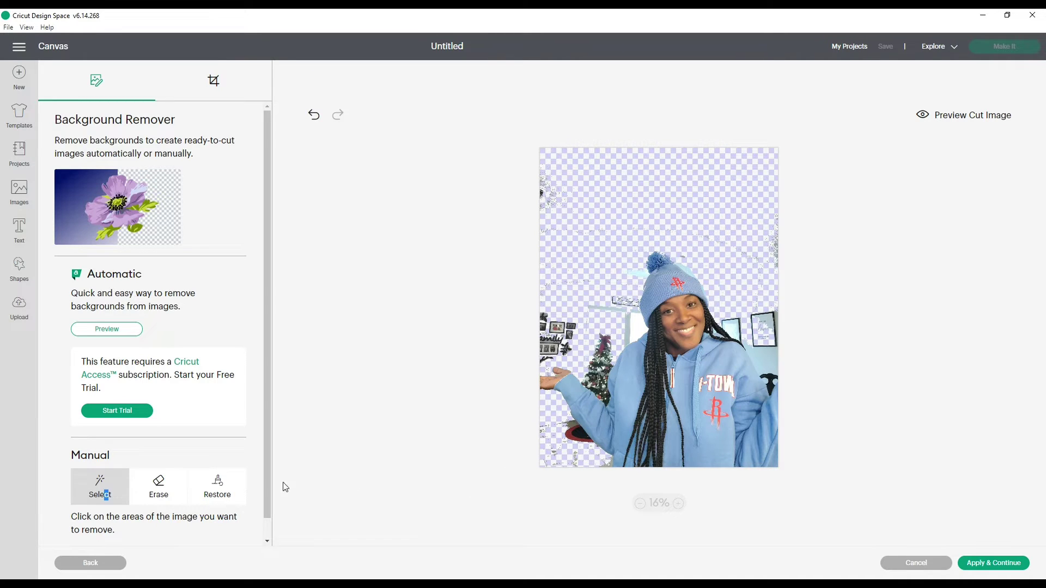
# Set the eraser size to 38 and erase picture-frame remnants and dark specks along the photo's left edge.
pyautogui.click(158, 490)
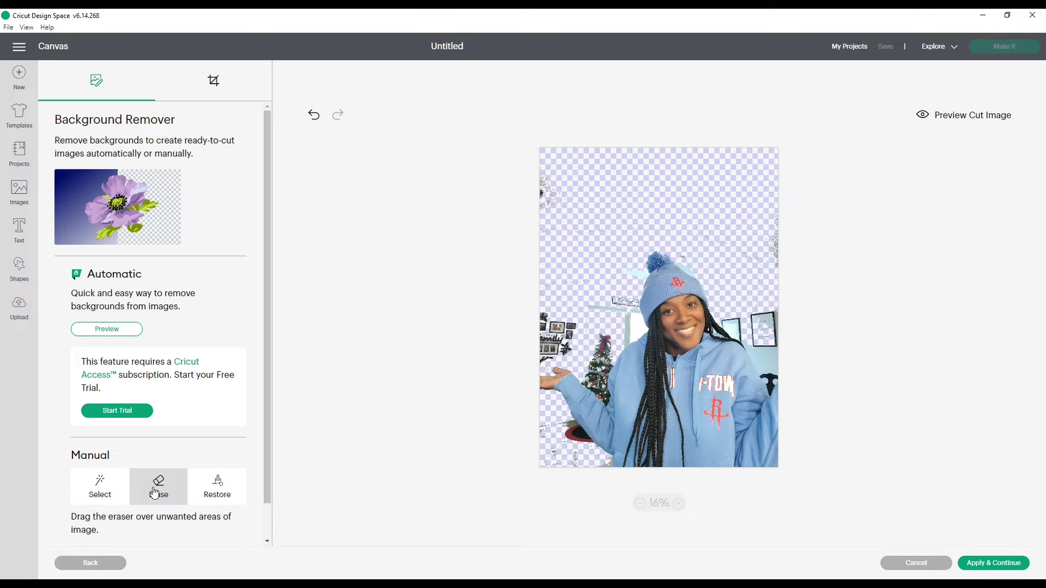
pyautogui.moveTo(267, 461); pyautogui.dragTo(270, 496)
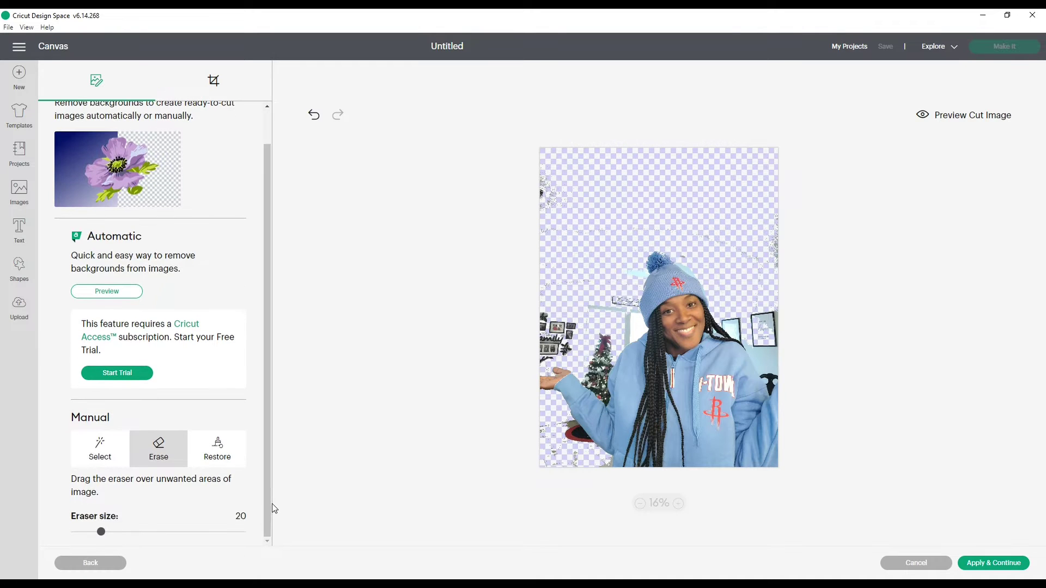
pyautogui.moveTo(101, 536)
pyautogui.mouseDown()
pyautogui.moveTo(75, 538)
pyautogui.moveTo(245, 535)
pyautogui.moveTo(122, 541)
pyautogui.mouseUp()
pyautogui.moveTo(116, 537); pyautogui.dragTo(134, 536)
pyautogui.moveTo(555, 333)
pyautogui.mouseDown()
pyautogui.moveTo(547, 337)
pyautogui.moveTo(543, 320)
pyautogui.moveTo(540, 348)
pyautogui.mouseUp()
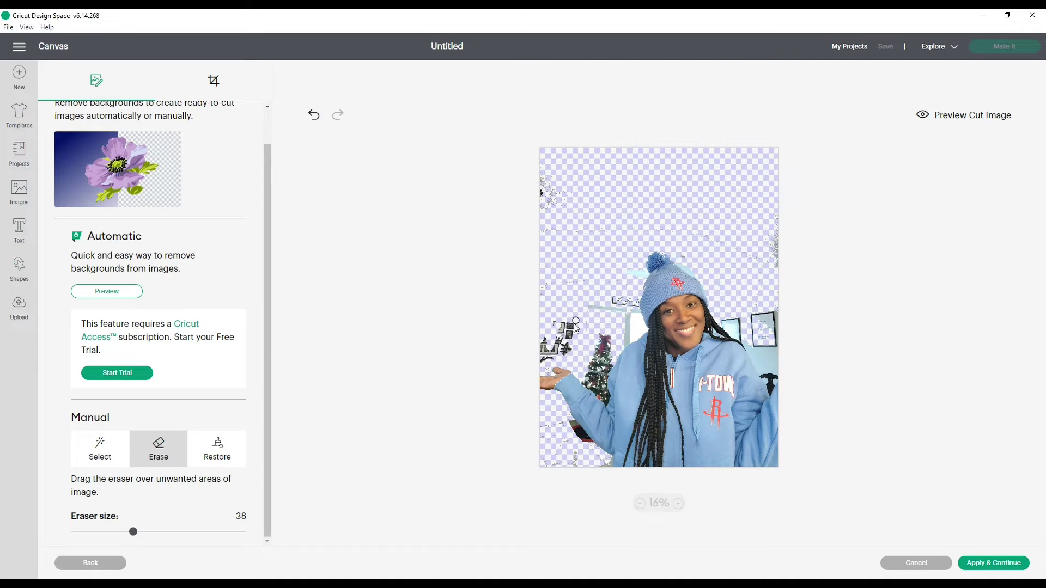
pyautogui.moveTo(569, 333)
pyautogui.mouseDown()
pyautogui.moveTo(578, 326)
pyautogui.moveTo(554, 326)
pyautogui.mouseUp()
pyautogui.moveTo(544, 212); pyautogui.dragTo(543, 174)
# Set the eraser size to 58 and erase the wall and frame remnants along the photo's right side and the leftovers around the hat.
pyautogui.moveTo(134, 533); pyautogui.dragTo(168, 532)
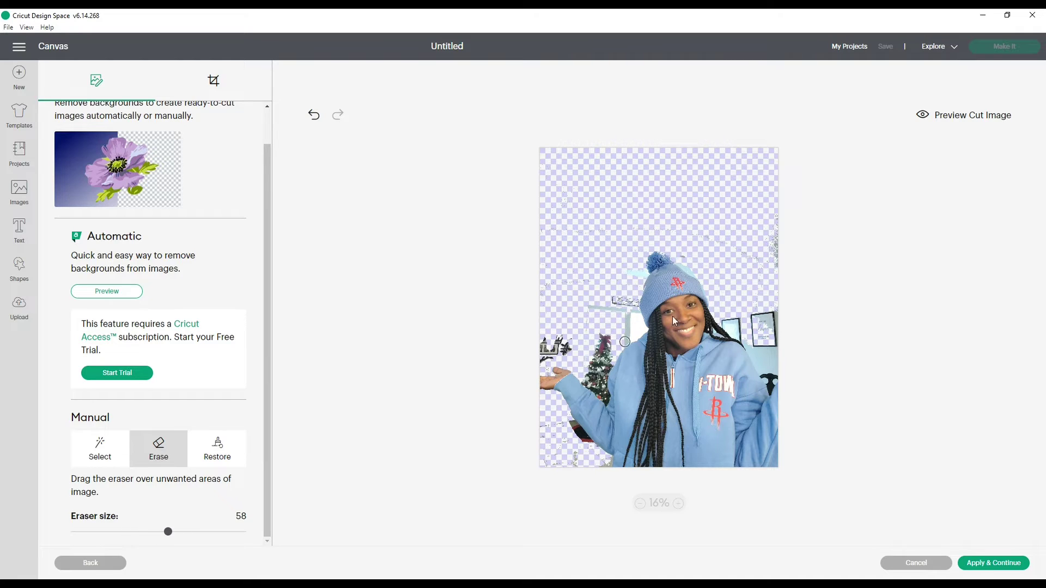
pyautogui.moveTo(773, 246)
pyautogui.mouseDown()
pyautogui.moveTo(770, 271)
pyautogui.moveTo(775, 201)
pyautogui.moveTo(773, 363)
pyautogui.moveTo(752, 335)
pyautogui.moveTo(763, 311)
pyautogui.moveTo(762, 326)
pyautogui.moveTo(745, 310)
pyautogui.moveTo(730, 324)
pyautogui.mouseUp()
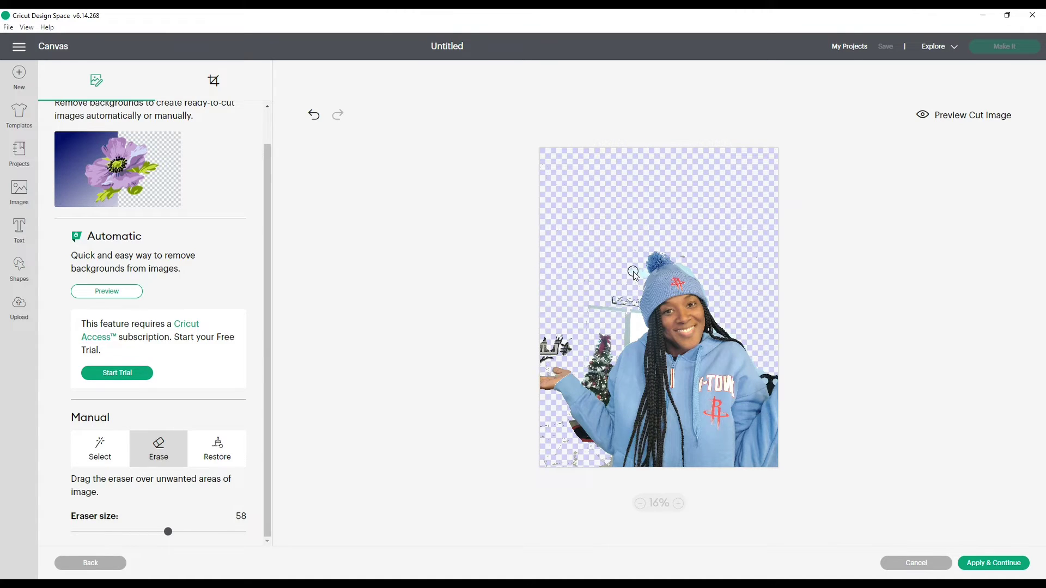
pyautogui.click(679, 504)
pyautogui.scroll(-3, 750, 360)
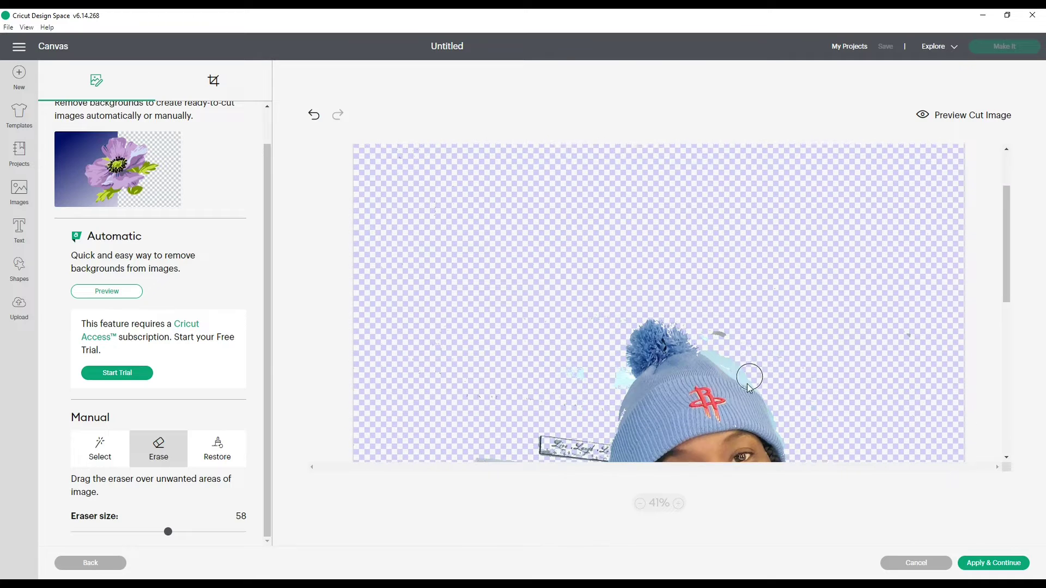
pyautogui.scroll(-1, 749, 384)
pyautogui.moveTo(719, 320)
pyautogui.mouseDown()
pyautogui.moveTo(746, 345)
pyautogui.moveTo(722, 331)
pyautogui.mouseUp()
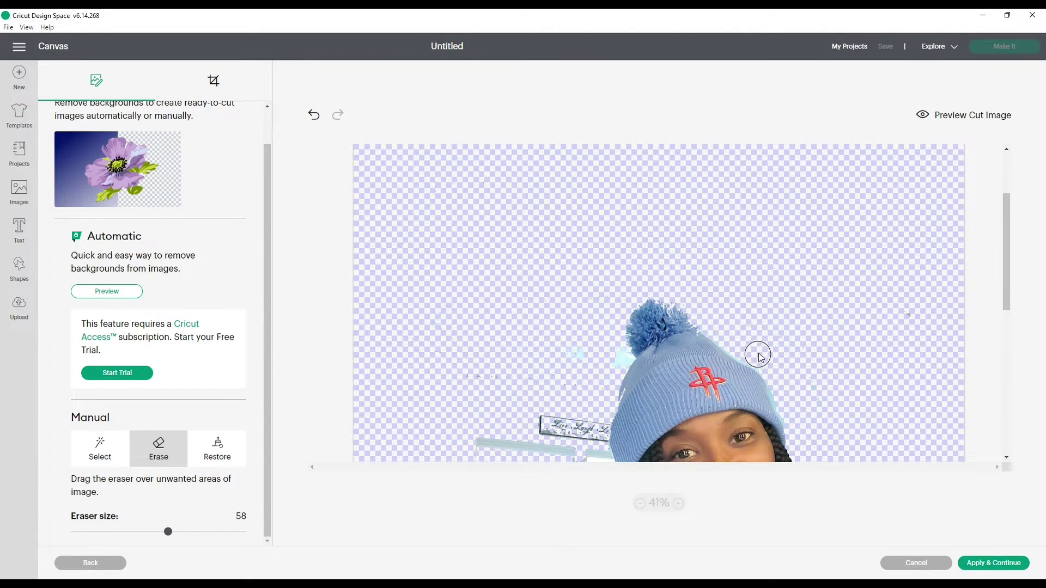
pyautogui.moveTo(915, 270); pyautogui.dragTo(912, 309)
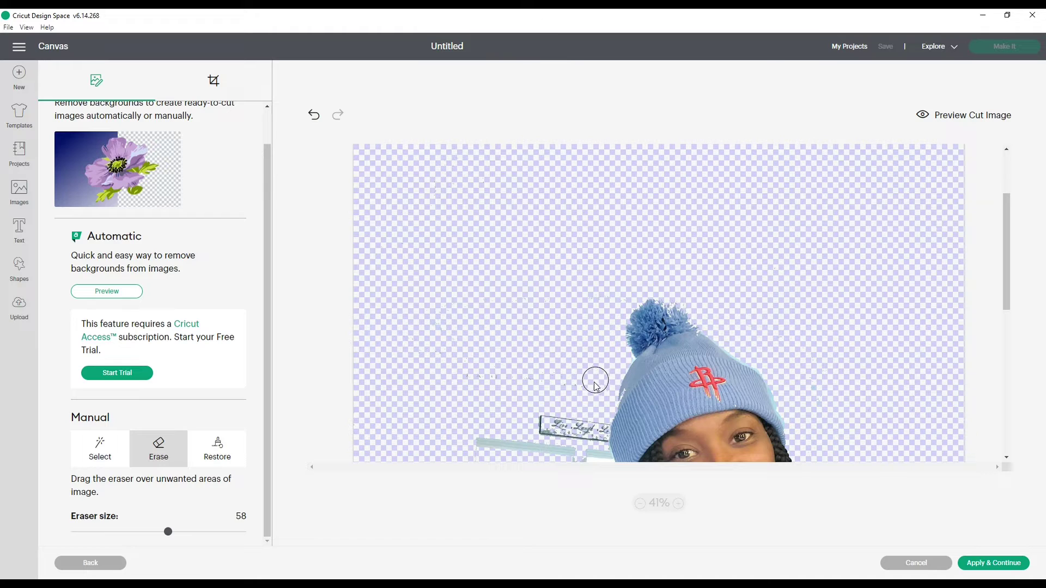
pyautogui.moveTo(581, 412)
pyautogui.mouseDown()
pyautogui.moveTo(546, 431)
pyautogui.moveTo(492, 442)
pyautogui.moveTo(542, 445)
pyautogui.moveTo(568, 422)
pyautogui.moveTo(555, 445)
pyautogui.moveTo(595, 432)
pyautogui.mouseUp()
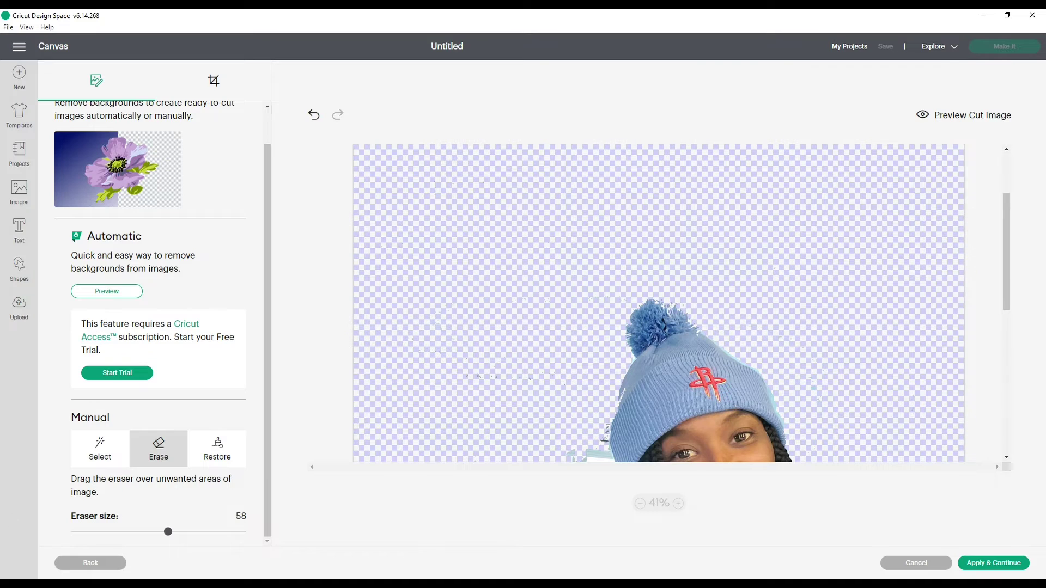
# Set the eraser size to 37 and erase the stray wall specks in the empty area beside the hat.
pyautogui.moveTo(165, 533); pyautogui.dragTo(130, 533)
pyautogui.moveTo(441, 388); pyautogui.dragTo(550, 380)
pyautogui.scroll(-2, 499, 369)
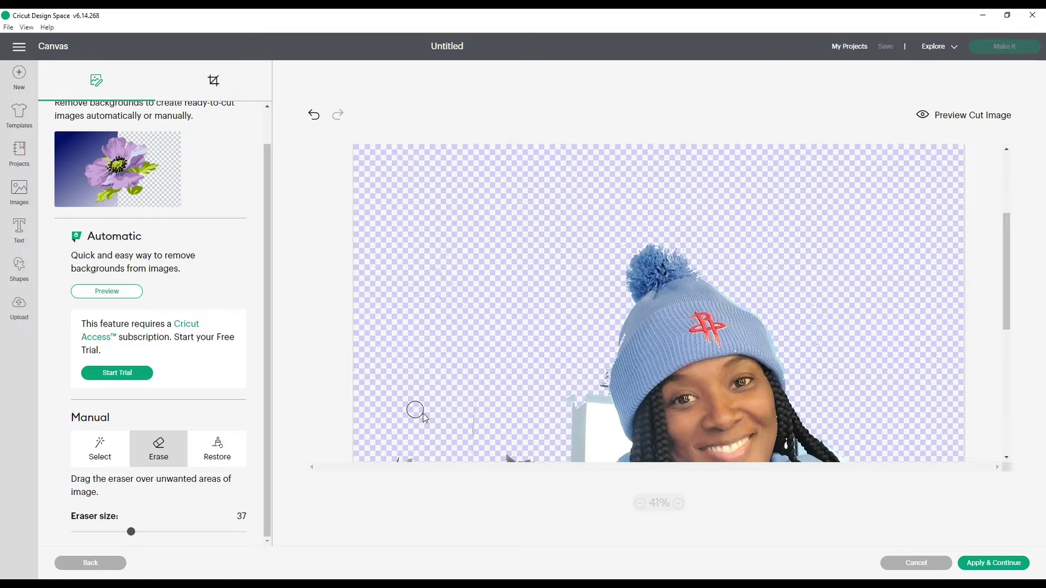
pyautogui.moveTo(573, 328)
pyautogui.mouseDown()
pyautogui.moveTo(506, 425)
pyautogui.moveTo(369, 422)
pyautogui.moveTo(451, 380)
pyautogui.moveTo(464, 339)
pyautogui.moveTo(459, 392)
pyautogui.moveTo(439, 413)
pyautogui.moveTo(448, 422)
pyautogui.moveTo(375, 408)
pyautogui.moveTo(359, 436)
pyautogui.moveTo(361, 449)
pyautogui.moveTo(406, 436)
pyautogui.moveTo(430, 443)
pyautogui.moveTo(360, 457)
pyautogui.moveTo(429, 450)
pyautogui.moveTo(365, 438)
pyautogui.mouseUp()
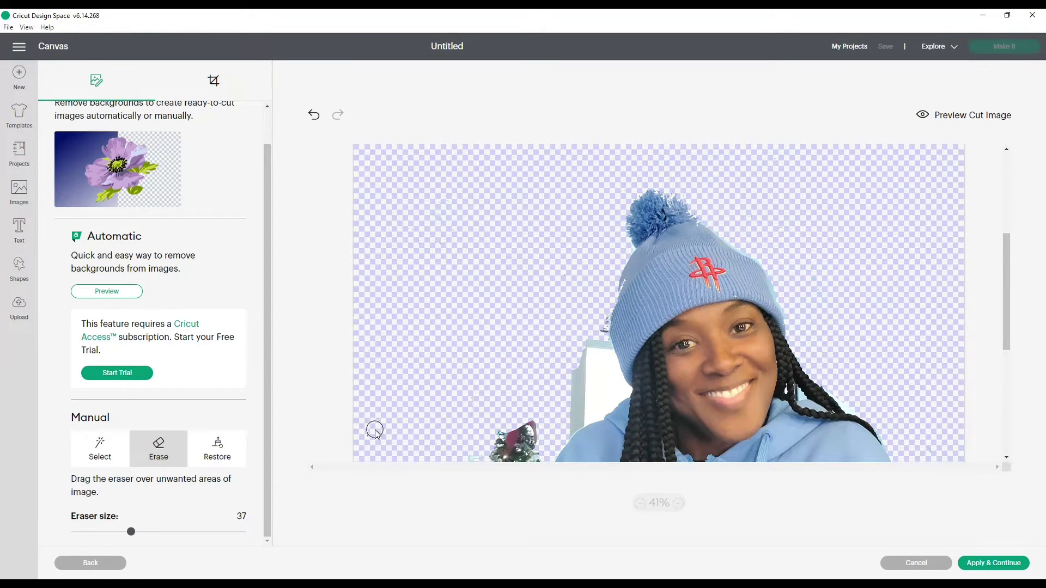
# Erase the Christmas tree beside the sleeve and the dark specks above the outstretched hand.
pyautogui.moveTo(478, 431)
pyautogui.mouseDown()
pyautogui.moveTo(532, 424)
pyautogui.moveTo(481, 448)
pyautogui.moveTo(525, 434)
pyautogui.mouseUp()
pyautogui.scroll(-5, 551, 340)
pyautogui.scroll(-3, 500, 297)
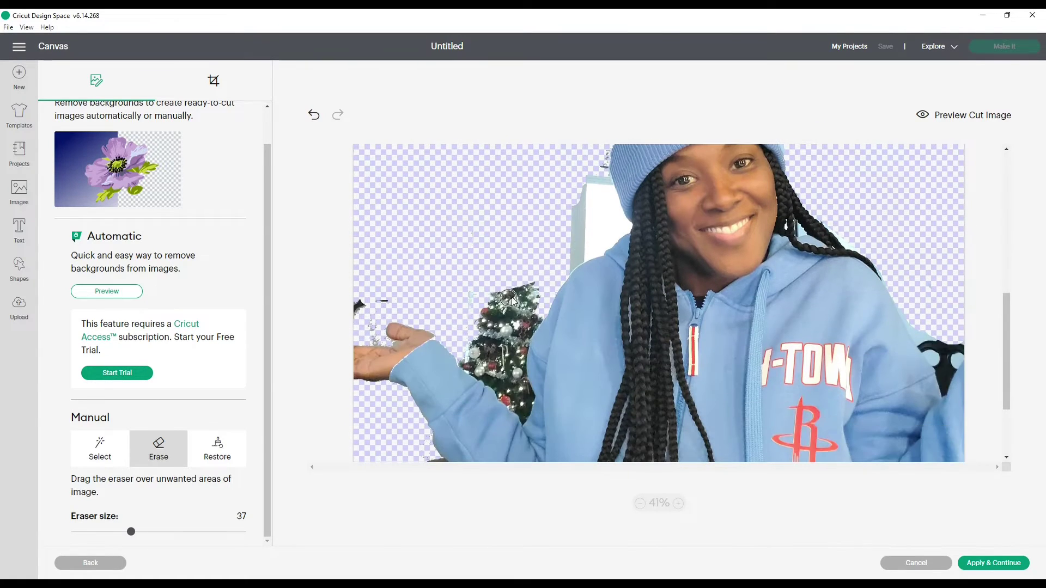
pyautogui.moveTo(490, 312)
pyautogui.mouseDown()
pyautogui.moveTo(471, 296)
pyautogui.moveTo(464, 360)
pyautogui.moveTo(536, 293)
pyautogui.moveTo(536, 315)
pyautogui.moveTo(484, 357)
pyautogui.moveTo(468, 354)
pyautogui.moveTo(471, 364)
pyautogui.mouseUp()
pyautogui.moveTo(389, 297); pyautogui.dragTo(361, 307)
# Remove the window panel and the chair beside the sleeve with the Select tool, and erase the remaining scraps around the arms.
pyautogui.click(100, 457)
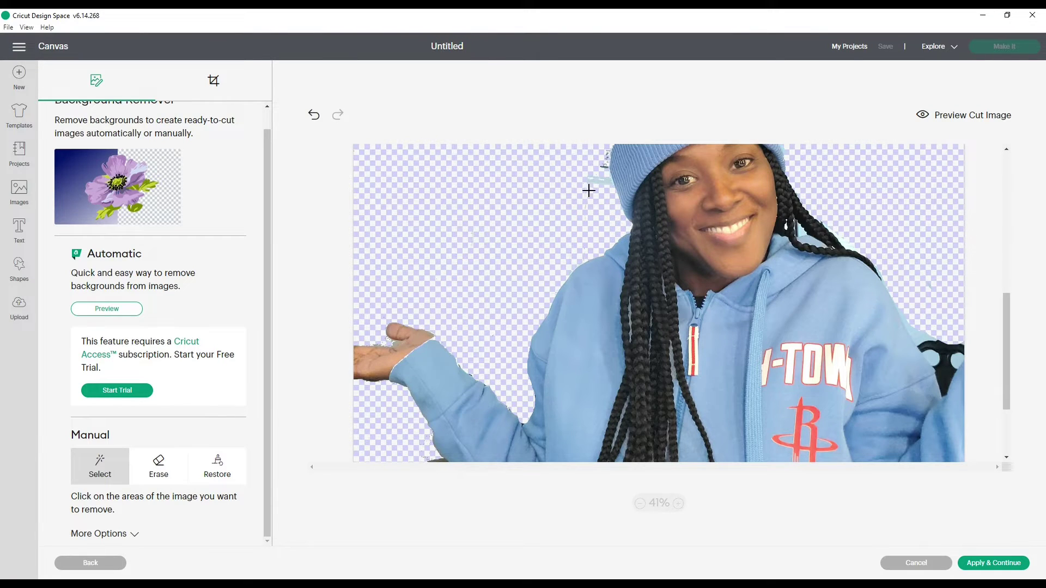
pyautogui.click(954, 360)
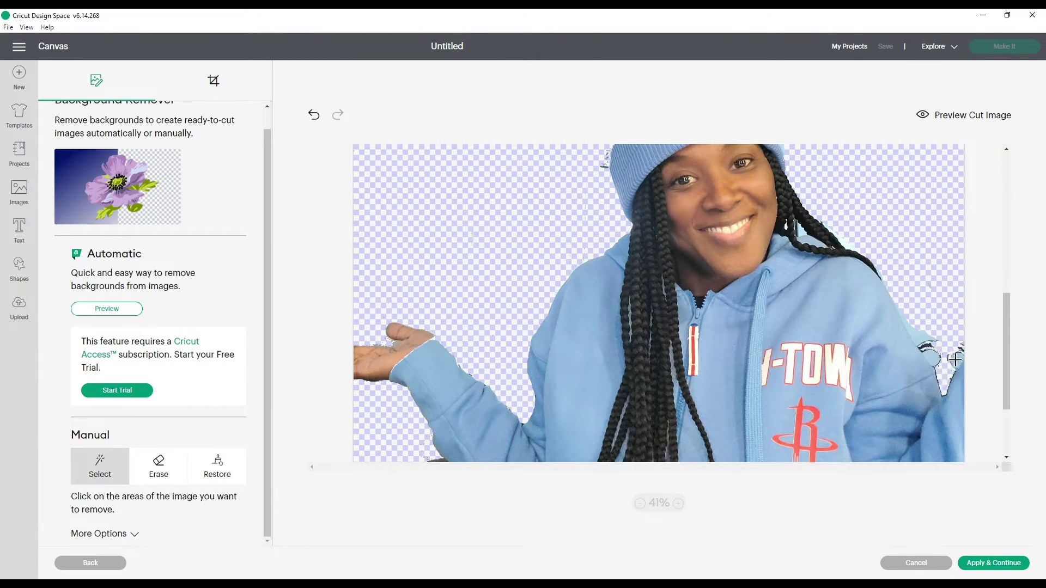
pyautogui.hotkey('ctrl', 'z')
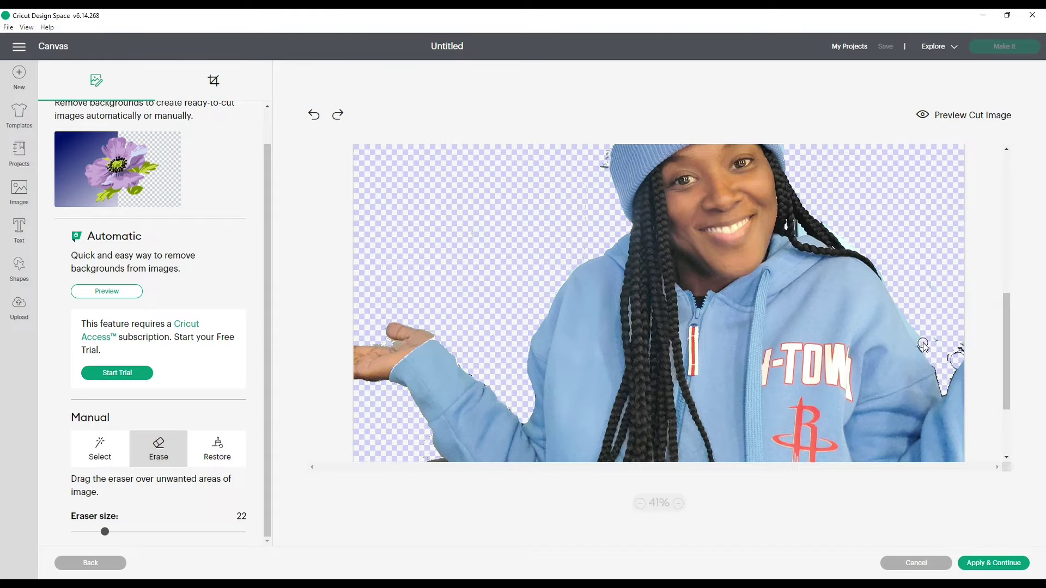
pyautogui.hotkey('ctrl', 'y')
pyautogui.scroll(-3, 544, 353)
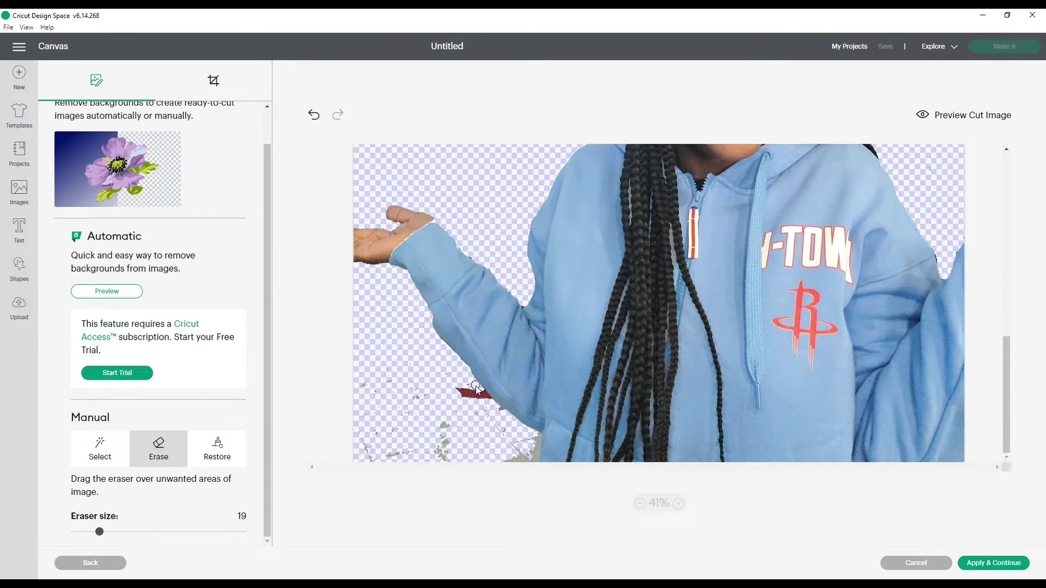
pyautogui.scroll(-5, 522, 429)
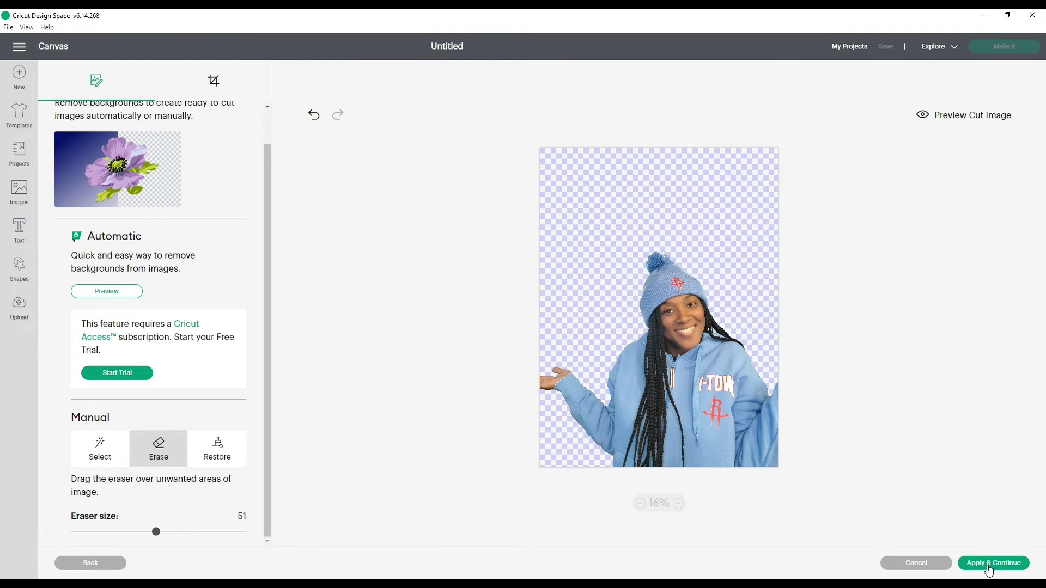
# Apply the background removal and upload the photo as a Print Then Cut image.
pyautogui.click(989, 566)
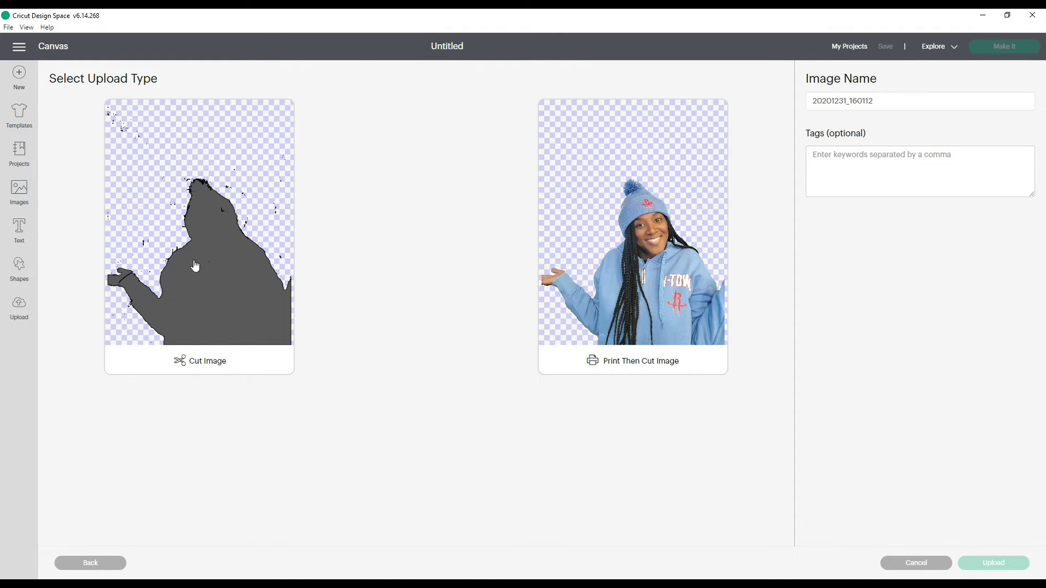
pyautogui.click(625, 244)
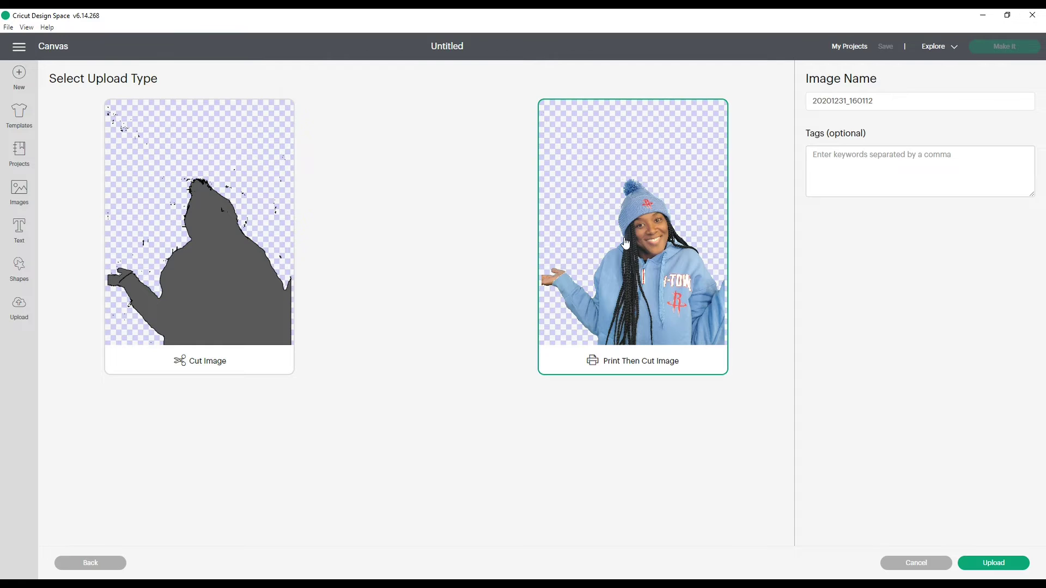
pyautogui.click(989, 565)
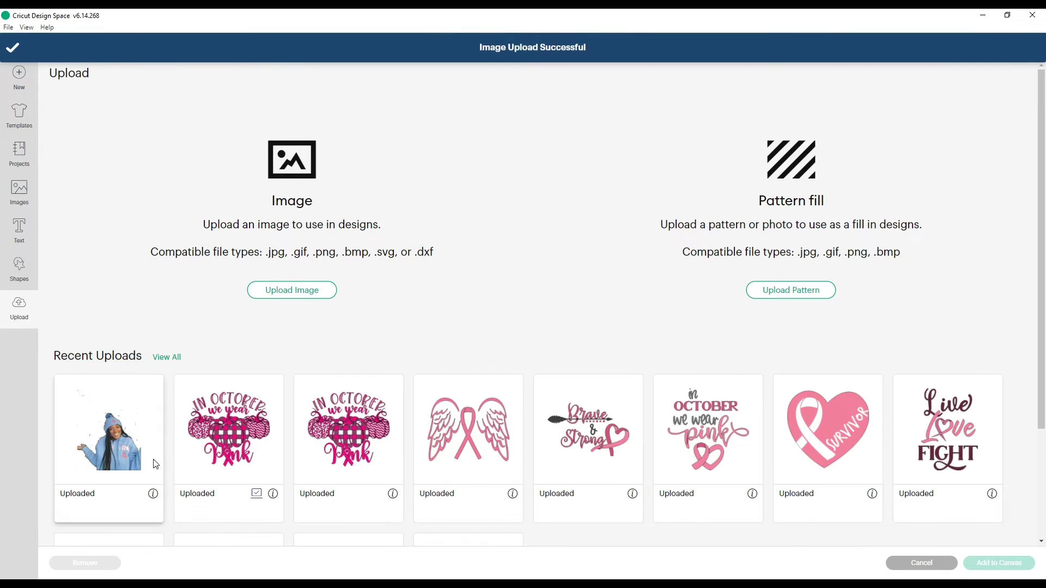
# Add the newly uploaded cutout photo to the canvas and move it to about X 4.333, Y 1.
pyautogui.click(155, 463)
pyautogui.click(1011, 568)
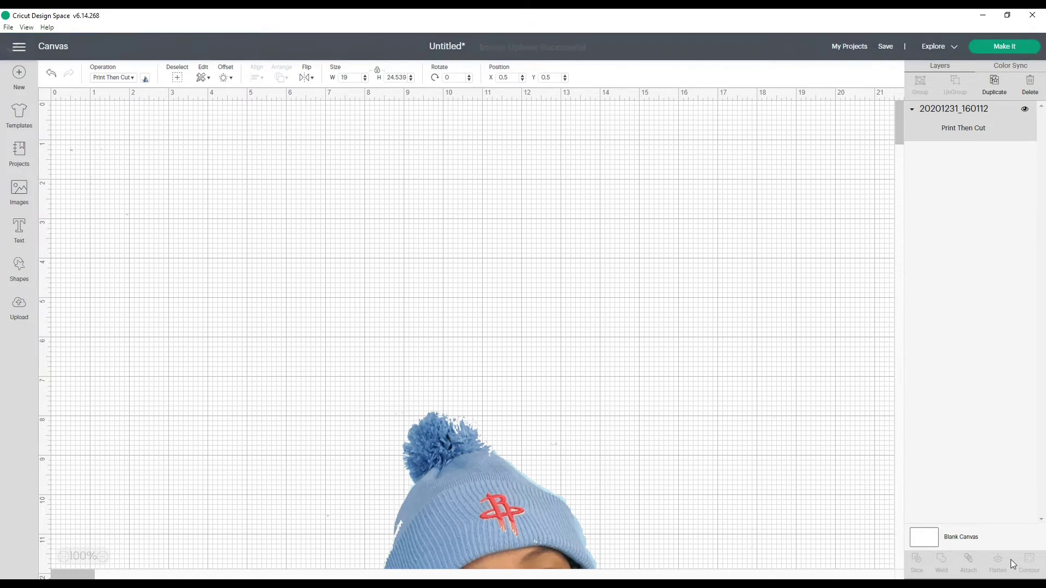
pyautogui.click(63, 557)
pyautogui.click(63, 557)
pyautogui.click(64, 557)
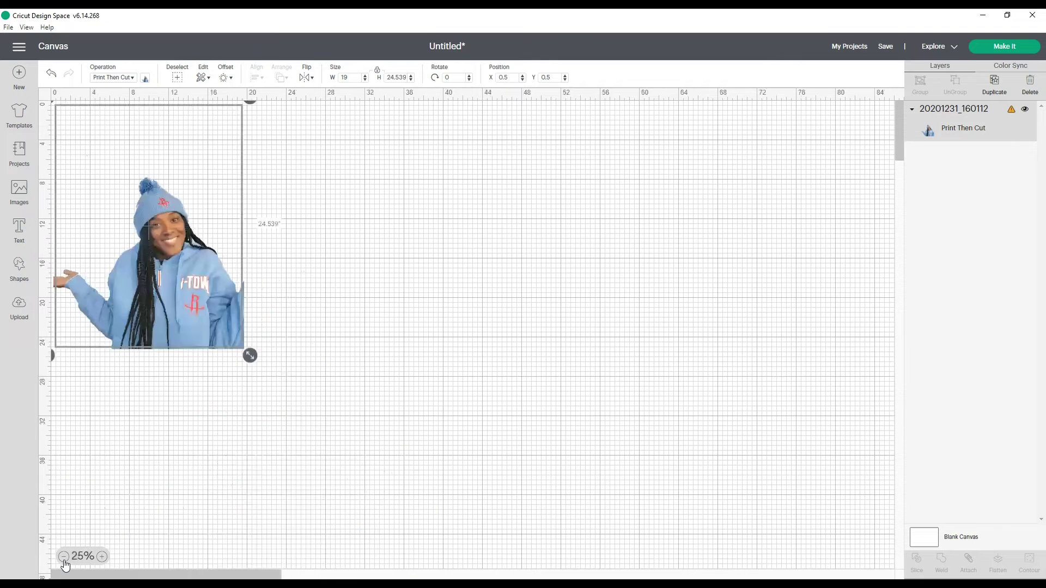
pyautogui.click(215, 490)
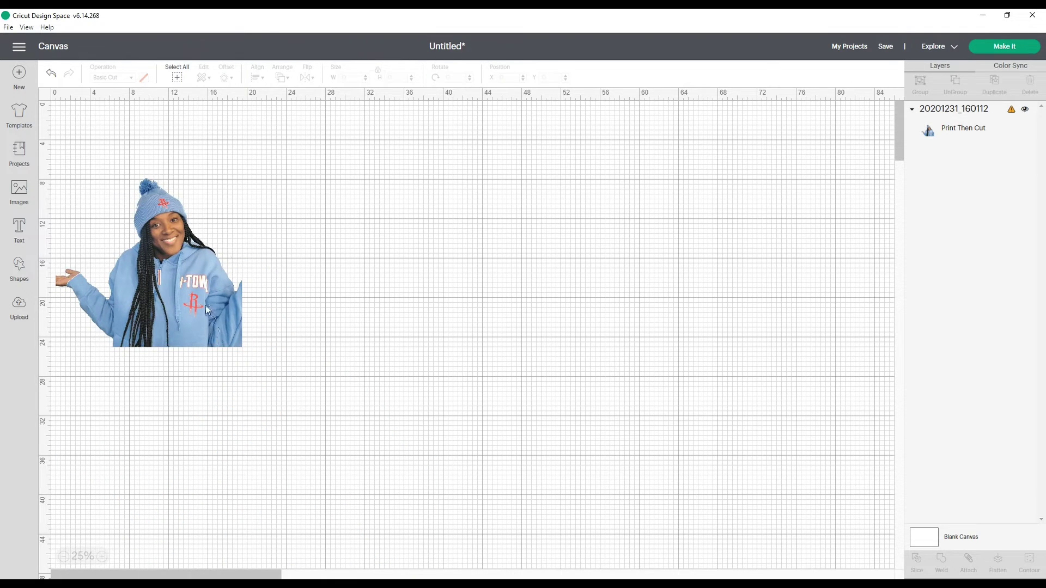
pyautogui.moveTo(206, 306); pyautogui.dragTo(243, 308)
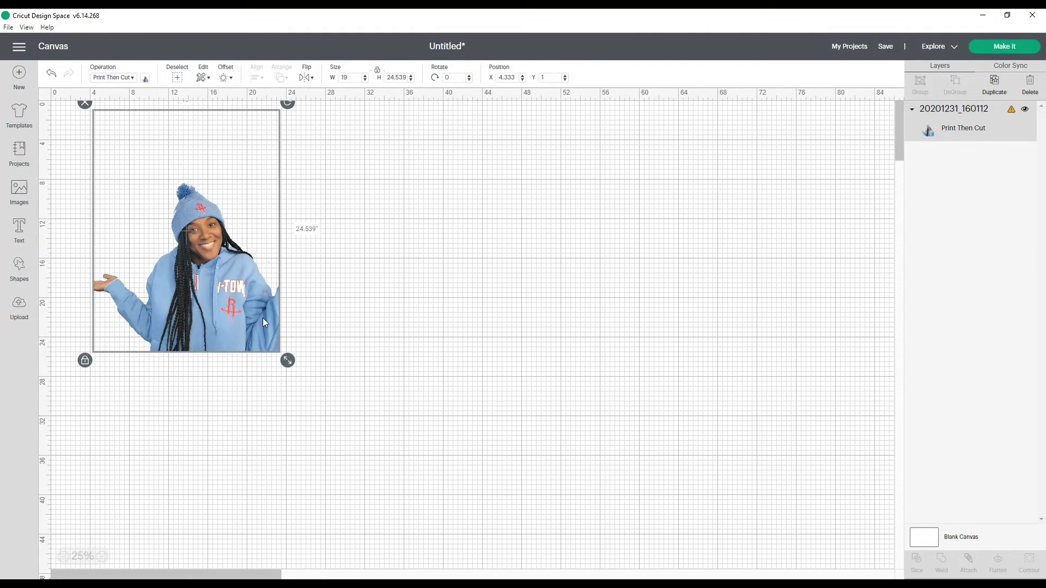
# Resize the cutout photo to about 15.755 inches wide by 20.348 inches high.
pyautogui.moveTo(287, 360); pyautogui.dragTo(430, 486)
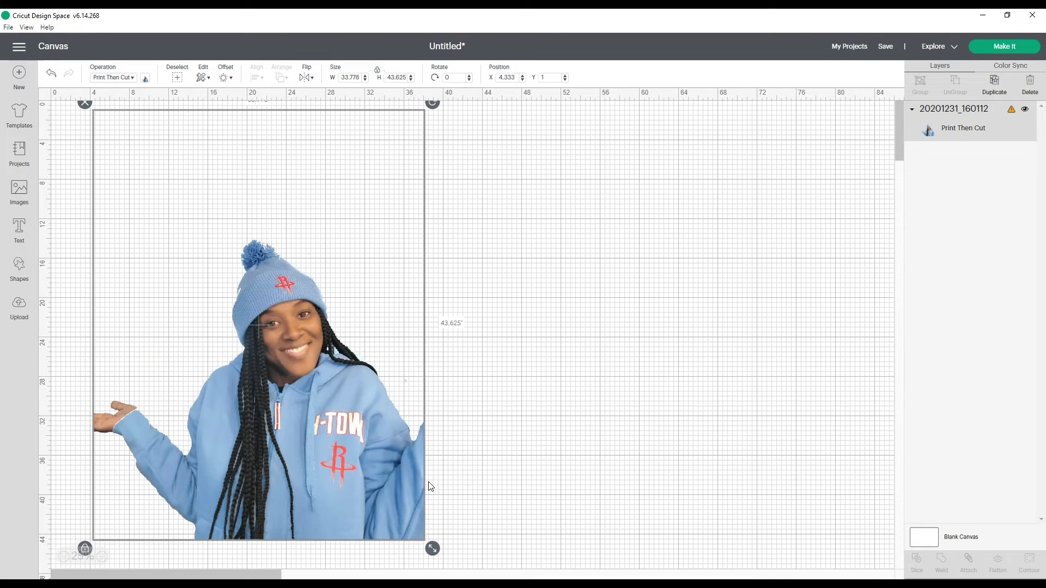
pyautogui.moveTo(430, 547); pyautogui.dragTo(284, 379)
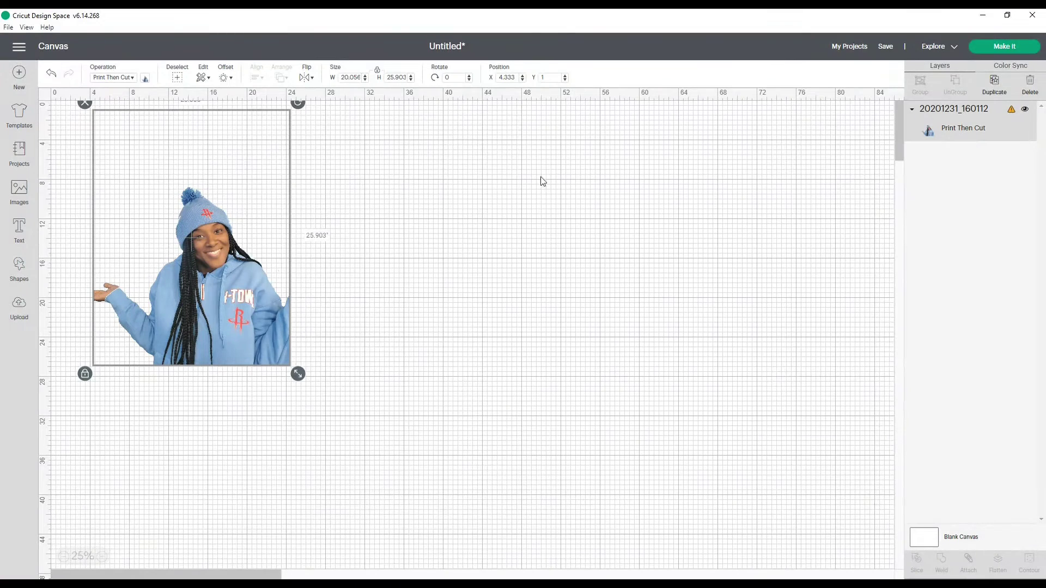
pyautogui.moveTo(299, 378); pyautogui.dragTo(257, 322)
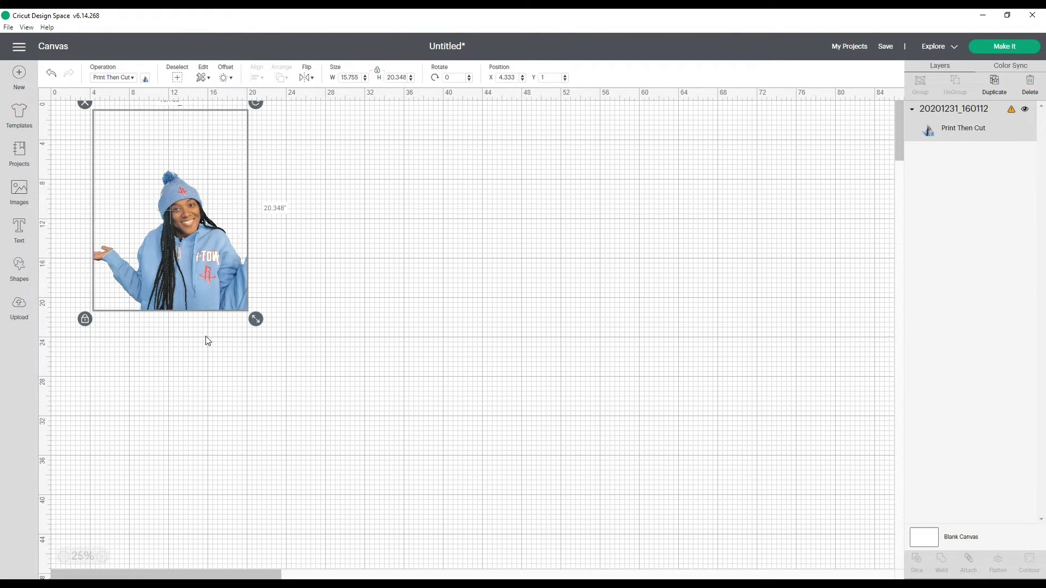
# Add the text "WITH BACKGROUND REMOVER TOOL" and place it below the photo.
pyautogui.click(20, 229)
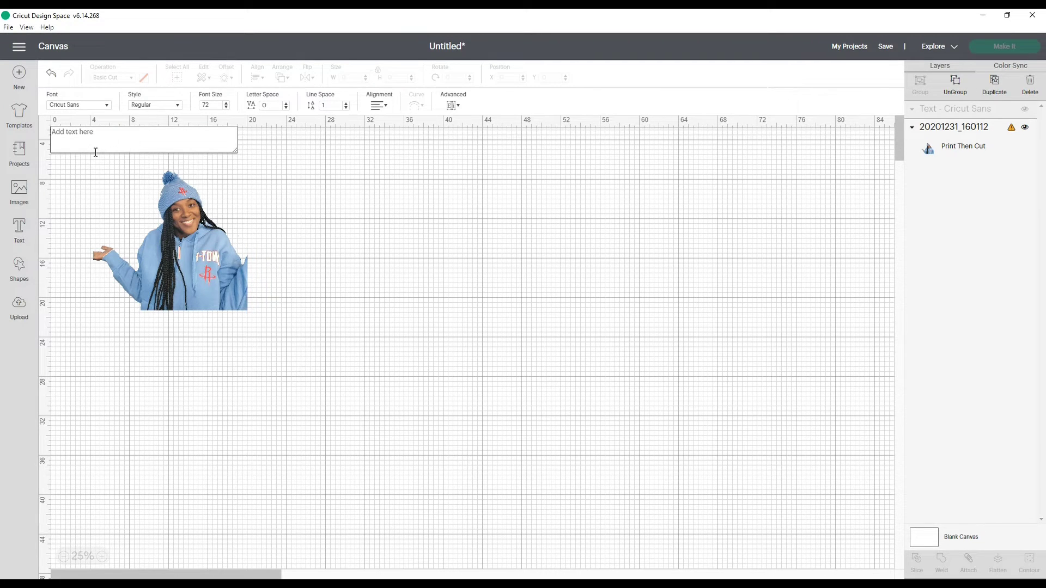
pyautogui.write('WITH BACV')
pyautogui.press('BackSpace')
pyautogui.write('KGROUND REMOVER TOOL')
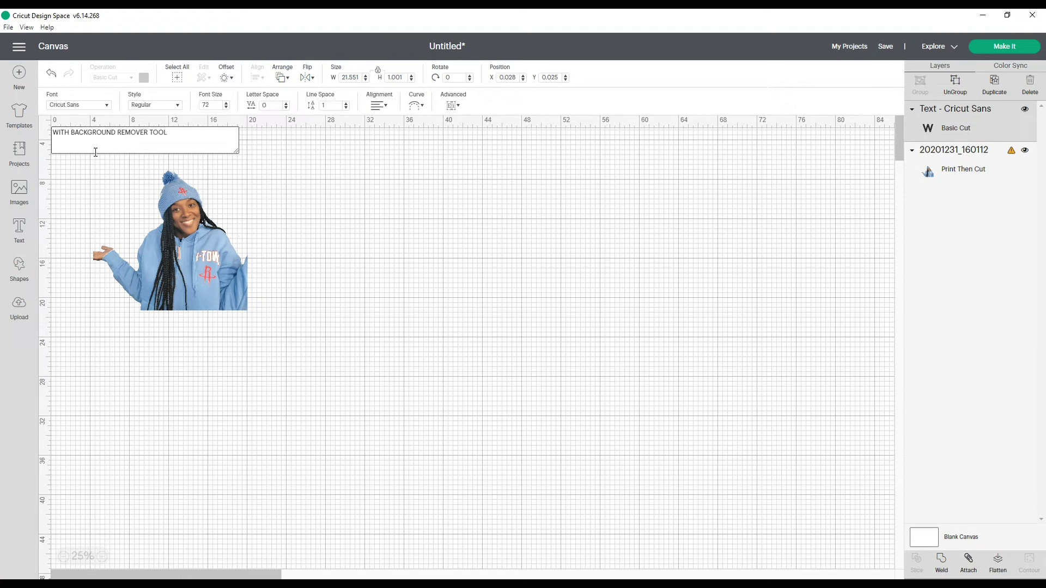
pyautogui.click(117, 213)
pyautogui.moveTo(129, 134); pyautogui.dragTo(161, 355)
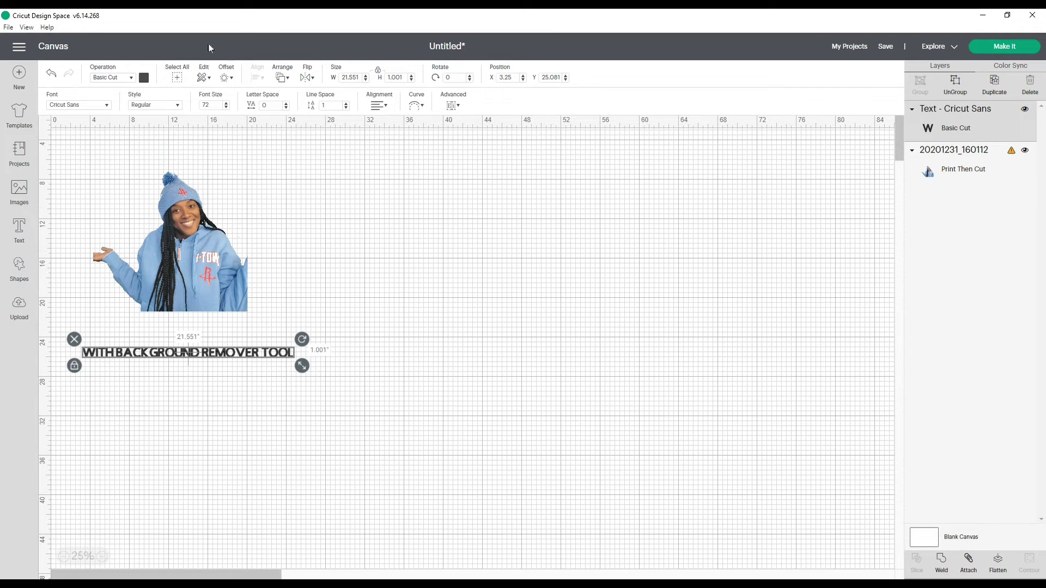
# Set the text's font size to 97 and move the photo to about X 9.278, Y 2.5.
pyautogui.click(227, 103)
pyautogui.click(226, 103)
pyautogui.click(227, 103)
pyautogui.click(227, 103)
pyautogui.tripleClick(226, 102)
pyautogui.tripleClick(227, 103)
pyautogui.tripleClick(226, 103)
pyautogui.tripleClick(226, 103)
pyautogui.tripleClick(226, 103)
pyautogui.tripleClick(226, 103)
pyautogui.tripleClick(226, 103)
pyautogui.moveTo(197, 246); pyautogui.dragTo(240, 258)
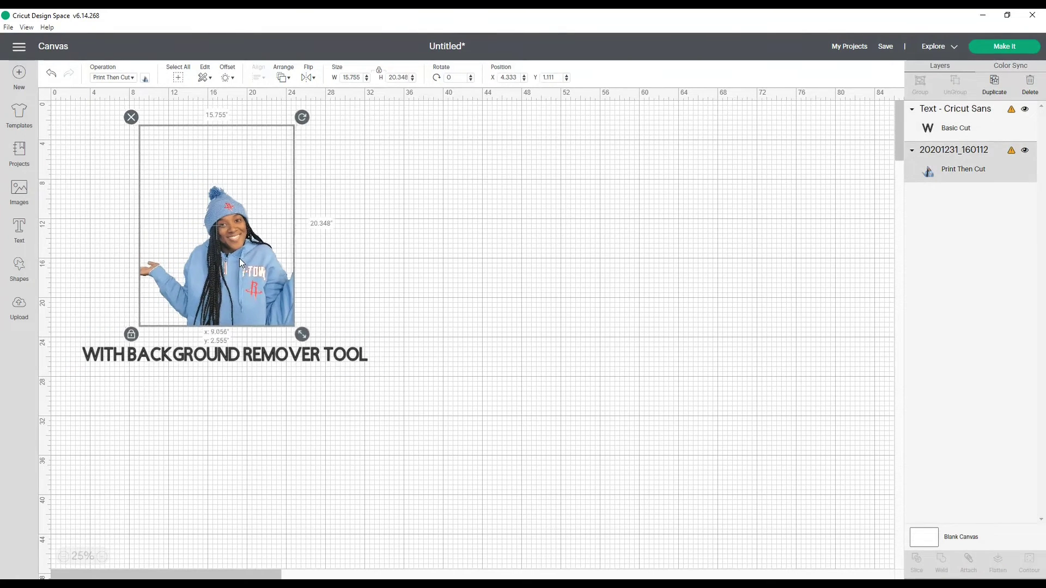
# Stretch the text with unlocked proportions to about 32.812 by 6.349 inches and set its letter space to 2.5.
pyautogui.click(249, 359)
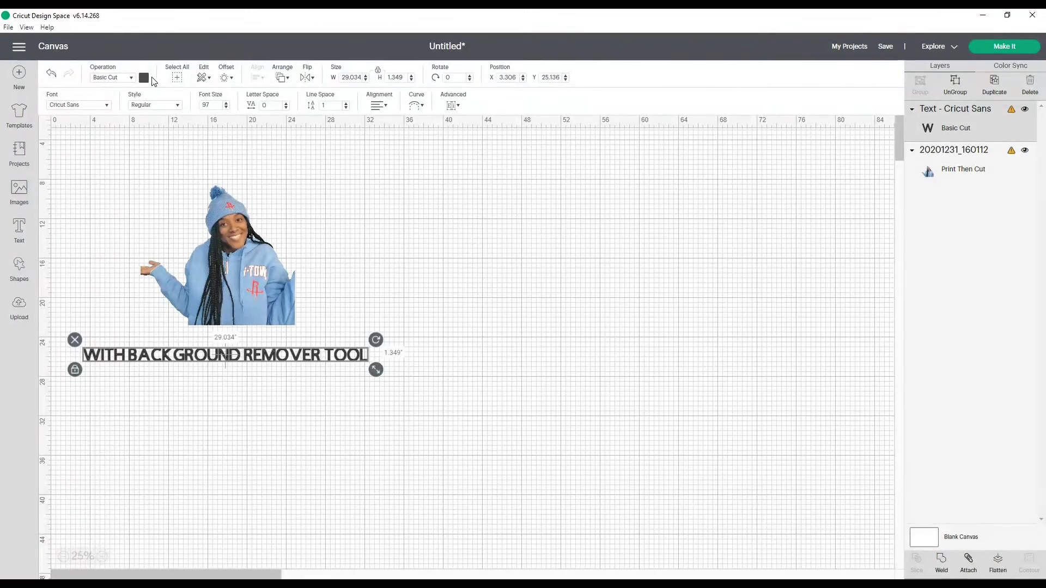
pyautogui.moveTo(375, 372); pyautogui.dragTo(410, 423)
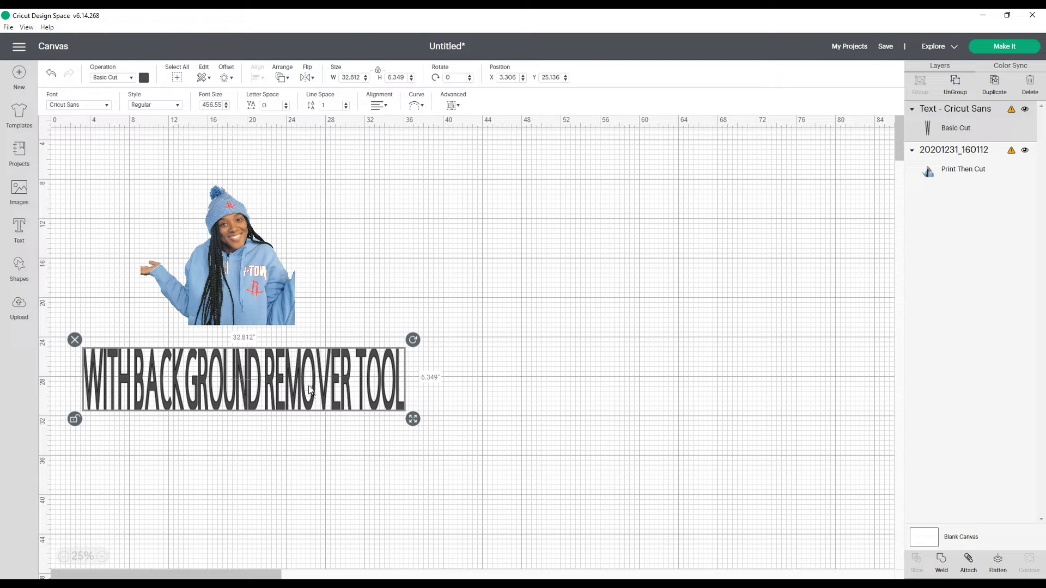
pyautogui.click(286, 103)
pyautogui.click(287, 103)
pyautogui.click(286, 103)
pyautogui.click(287, 103)
pyautogui.click(286, 103)
pyautogui.click(286, 102)
pyautogui.click(286, 103)
pyautogui.click(286, 103)
pyautogui.click(286, 103)
pyautogui.click(287, 103)
pyautogui.click(287, 104)
pyautogui.click(287, 104)
pyautogui.click(287, 104)
pyautogui.click(287, 104)
pyautogui.click(287, 104)
pyautogui.click(287, 104)
pyautogui.click(287, 104)
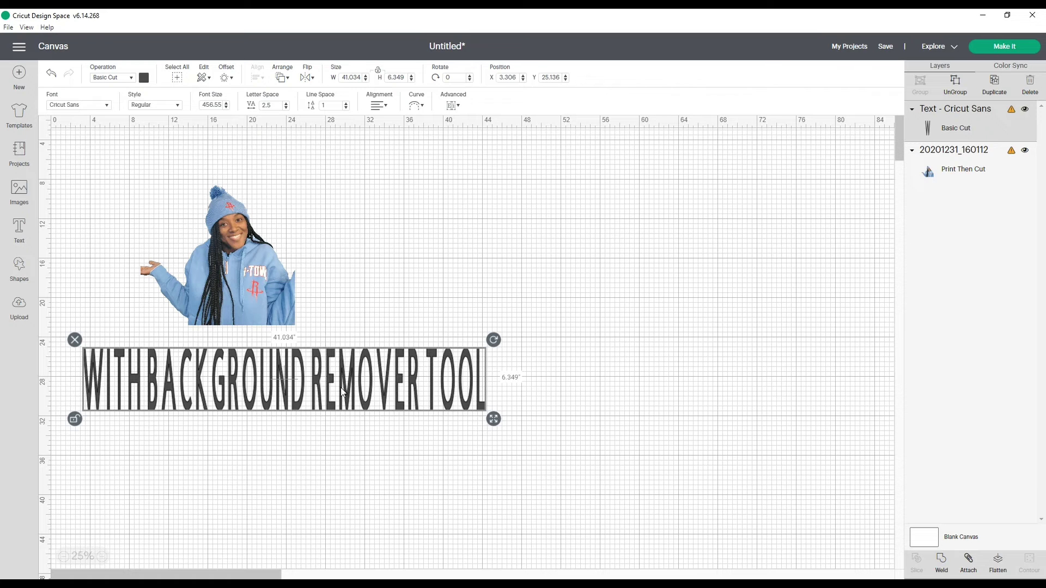
# Color the text red and move the photo sideways so it sits centered above the text.
pyautogui.click(144, 79)
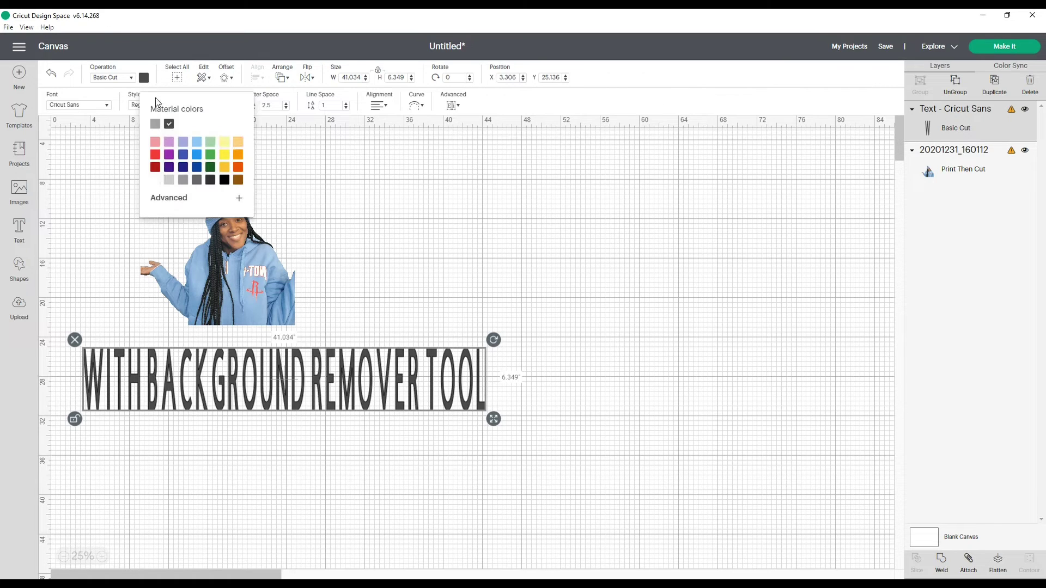
pyautogui.click(157, 155)
pyautogui.click(241, 279)
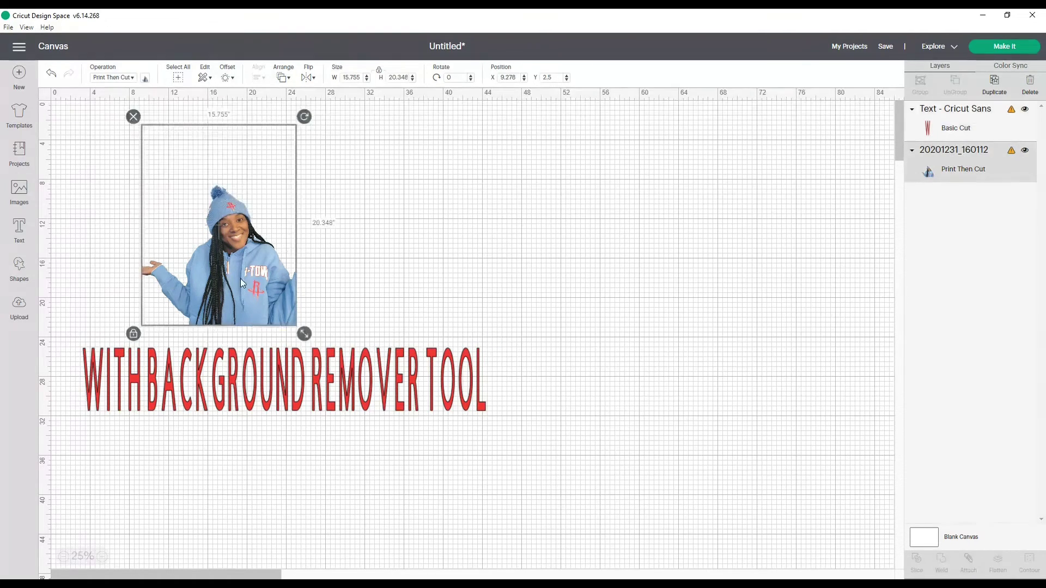
pyautogui.moveTo(240, 279); pyautogui.dragTo(320, 279)
# Group the photo and the red text together.
pyautogui.moveTo(82, 121); pyautogui.dragTo(517, 436)
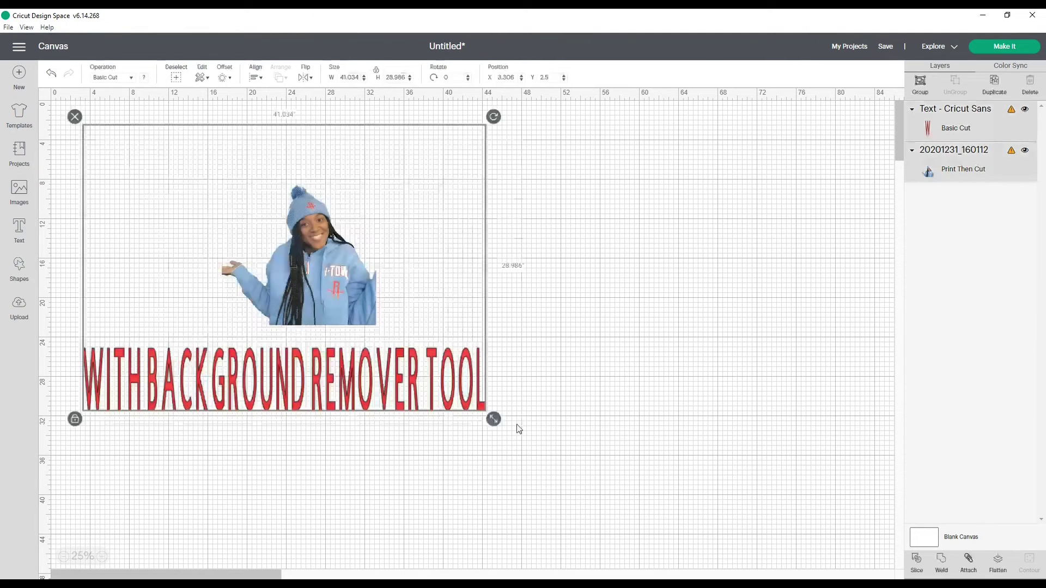
pyautogui.click(919, 84)
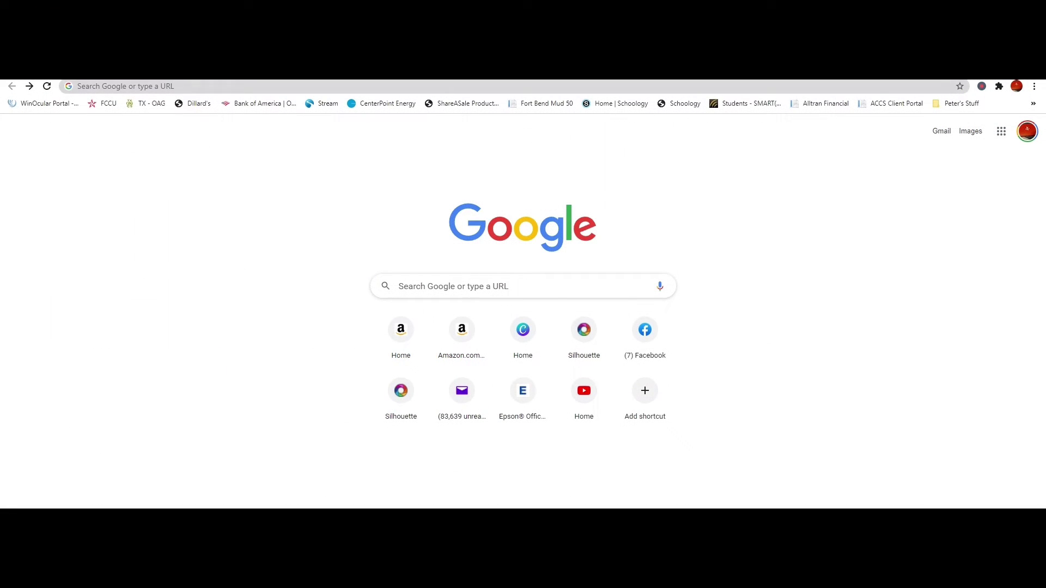
# Switch to the web browser and open the remove.bg website.
pyautogui.click(84, 86)
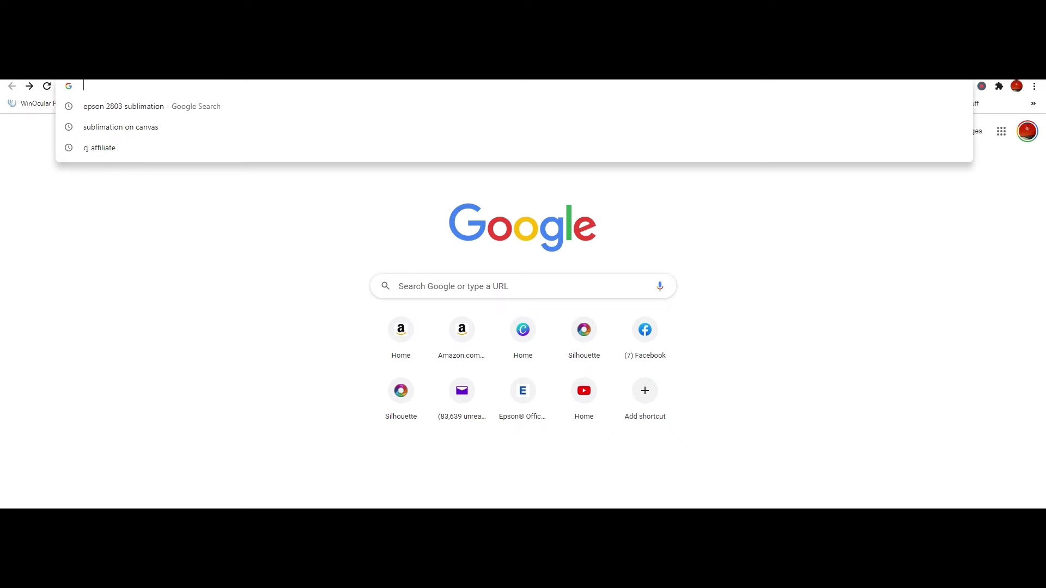
pyautogui.write('REMOve.bg')
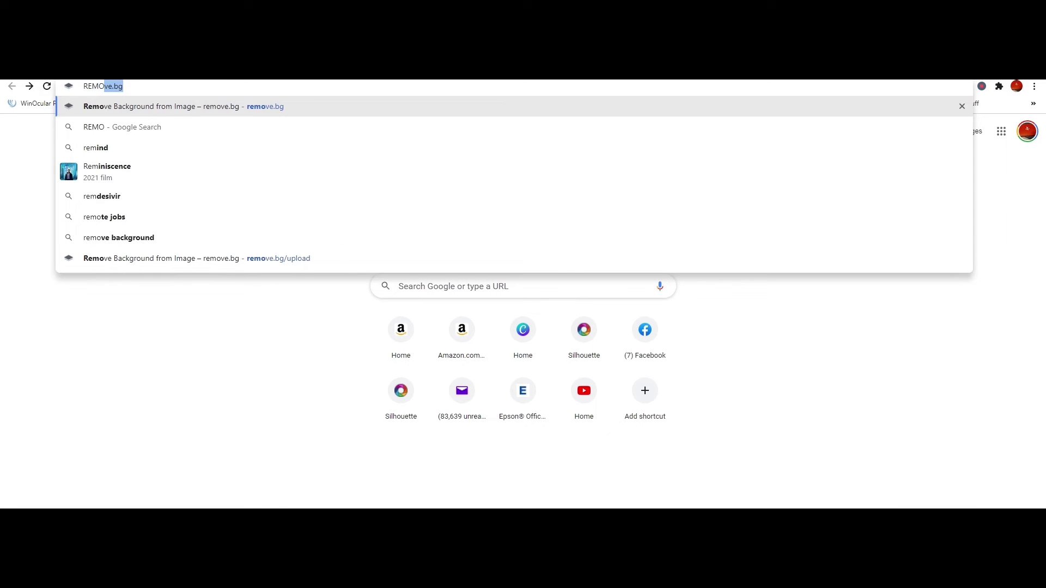
pyautogui.click(262, 103)
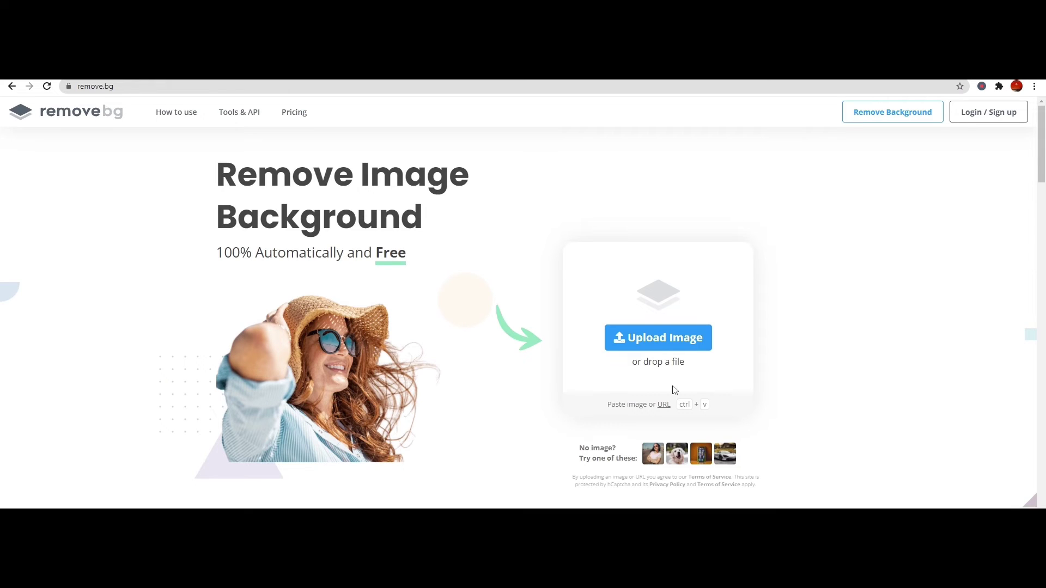
# Upload the original photo to remove.bg for automatic background removal and download the 433 × 577 preview image.
pyautogui.click(659, 344)
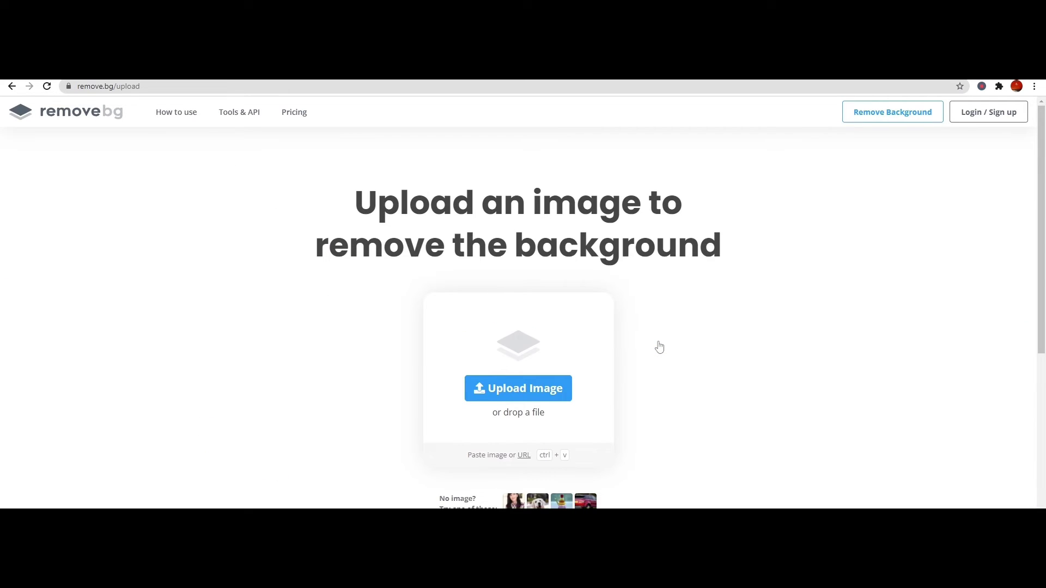
pyautogui.hotkey('ctrl', 'v')
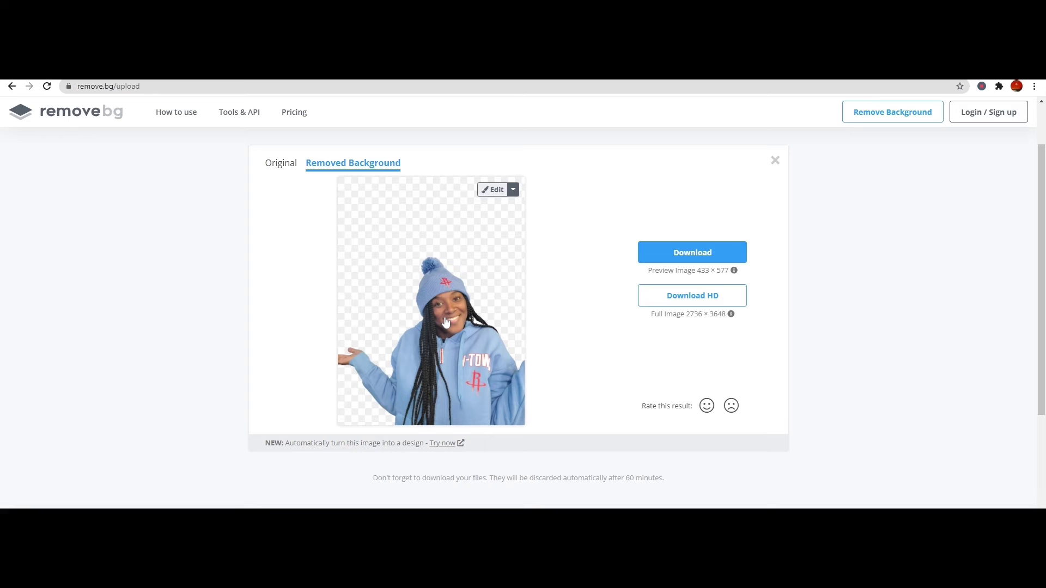
pyautogui.click(698, 260)
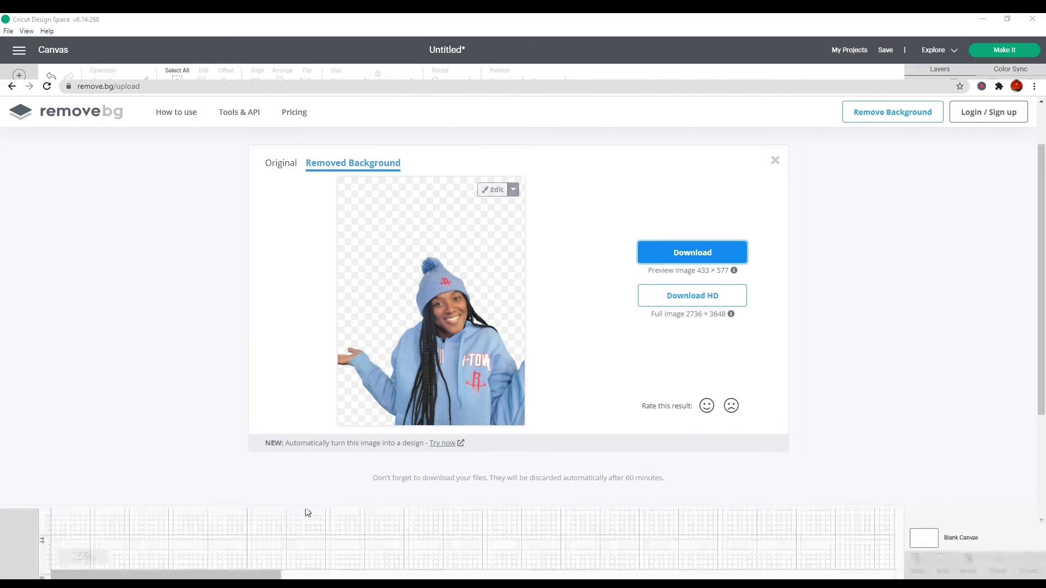
# Return to Cricut Design Space and load the downloaded PNG file "20201231_160112-removebg-preview (1)" as a new image upload.
pyautogui.click(17, 309)
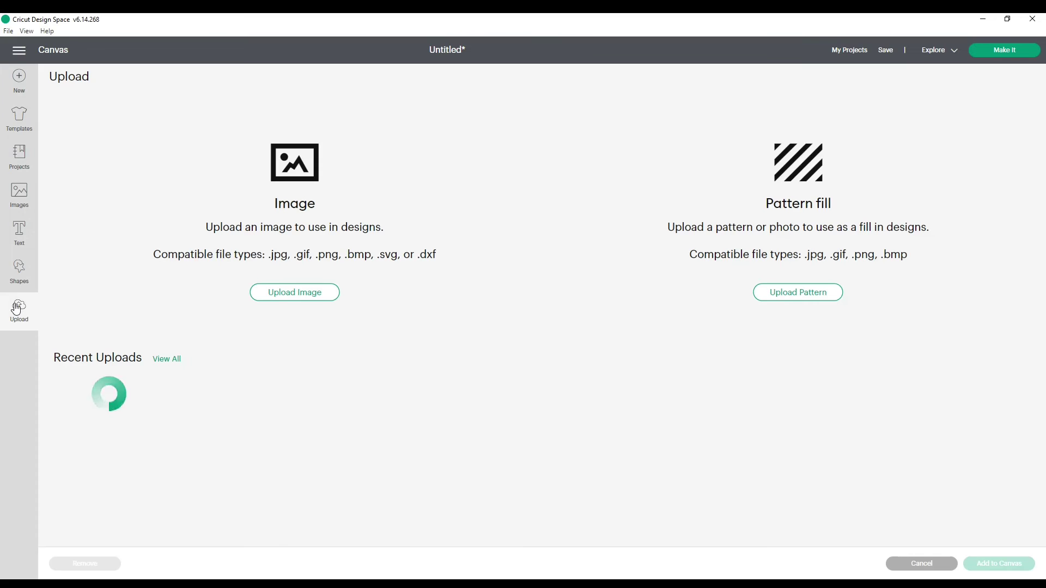
pyautogui.click(306, 294)
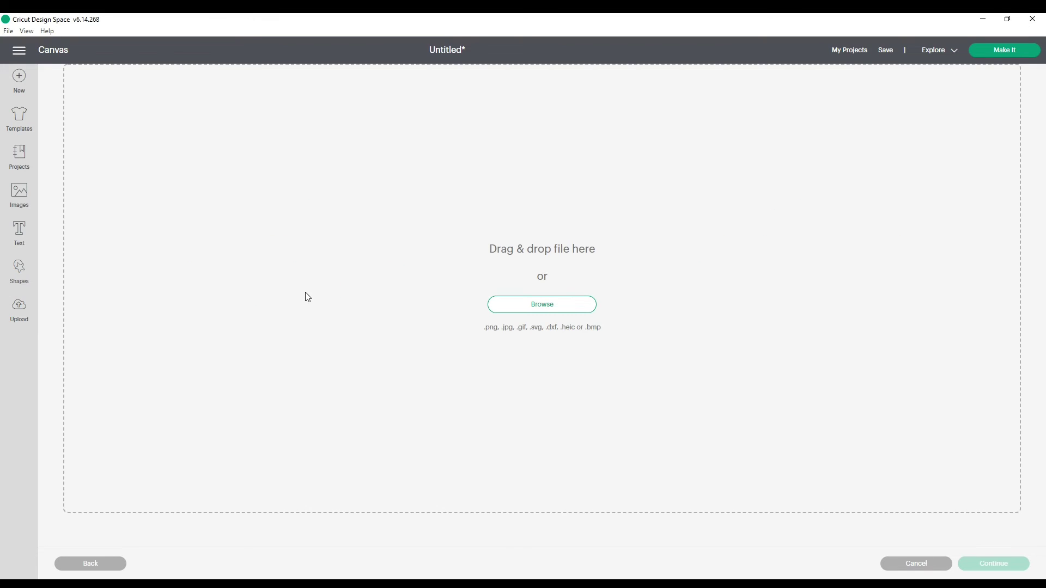
pyautogui.click(557, 304)
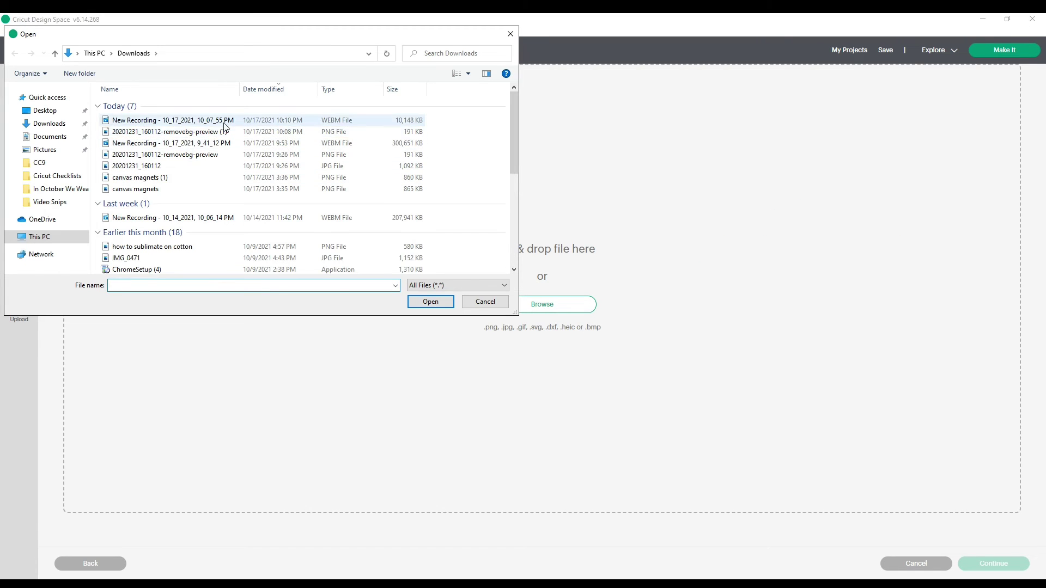
pyautogui.click(177, 133)
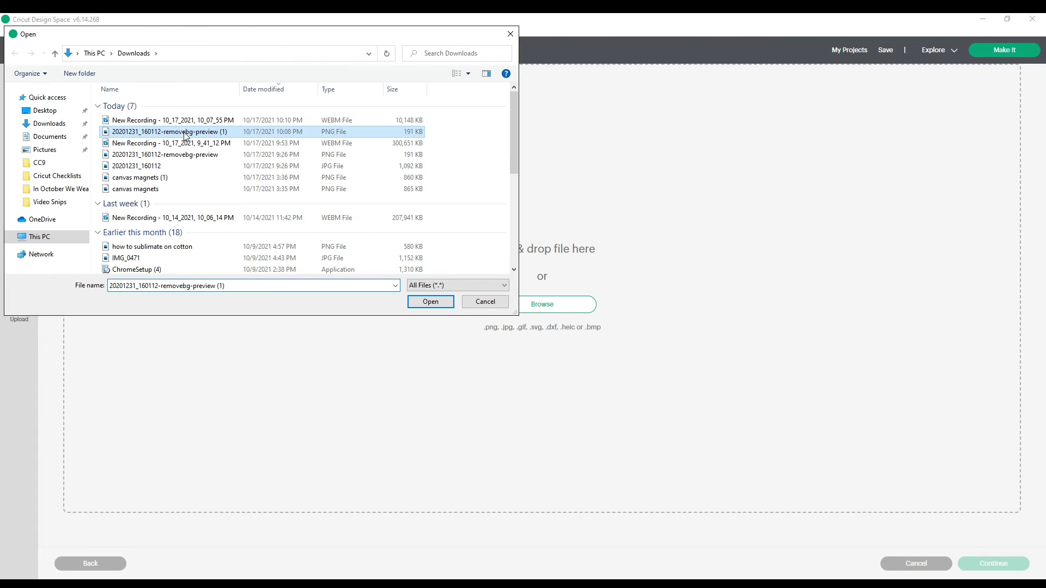
pyautogui.click(429, 302)
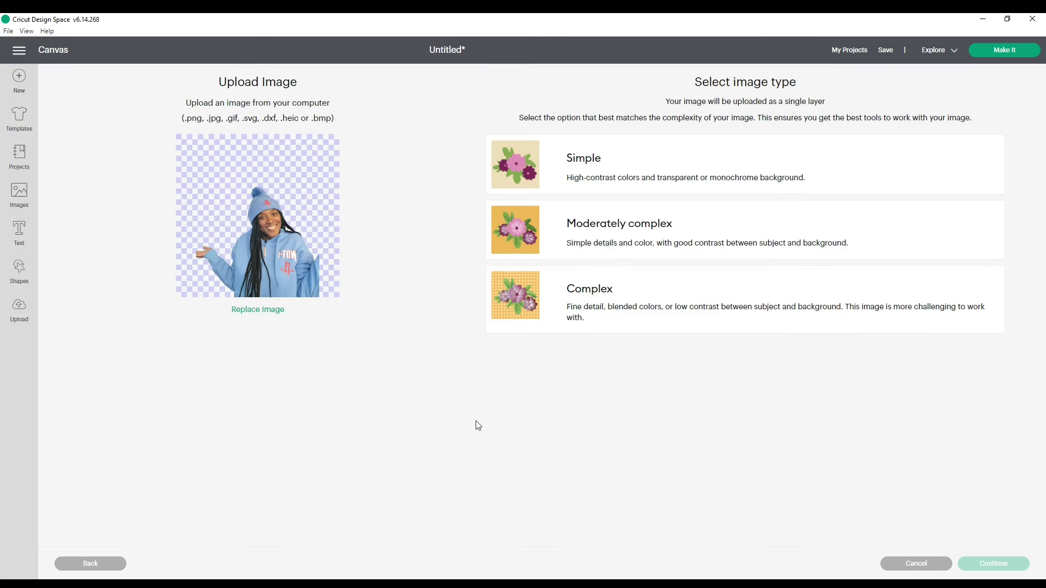
# Set the image type to Complex, apply the background without edits, and upload it as a Print Then Cut image.
pyautogui.click(623, 320)
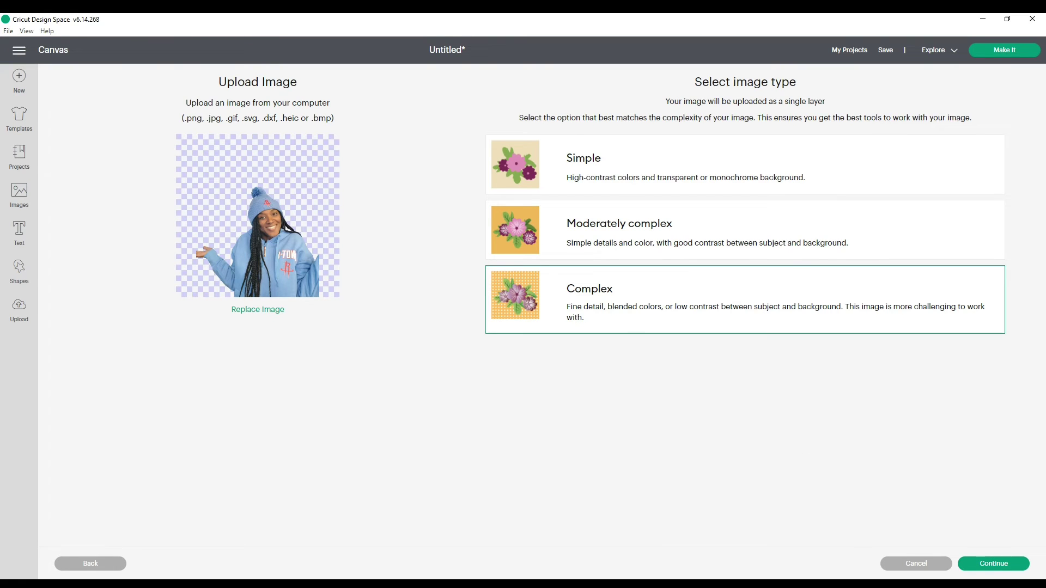
pyautogui.click(993, 564)
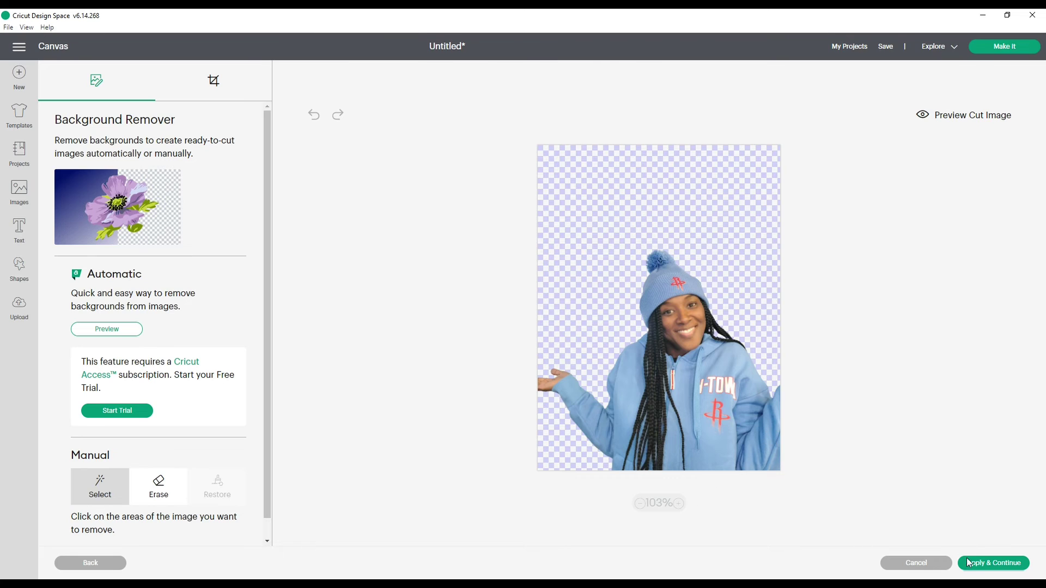
pyautogui.click(1000, 563)
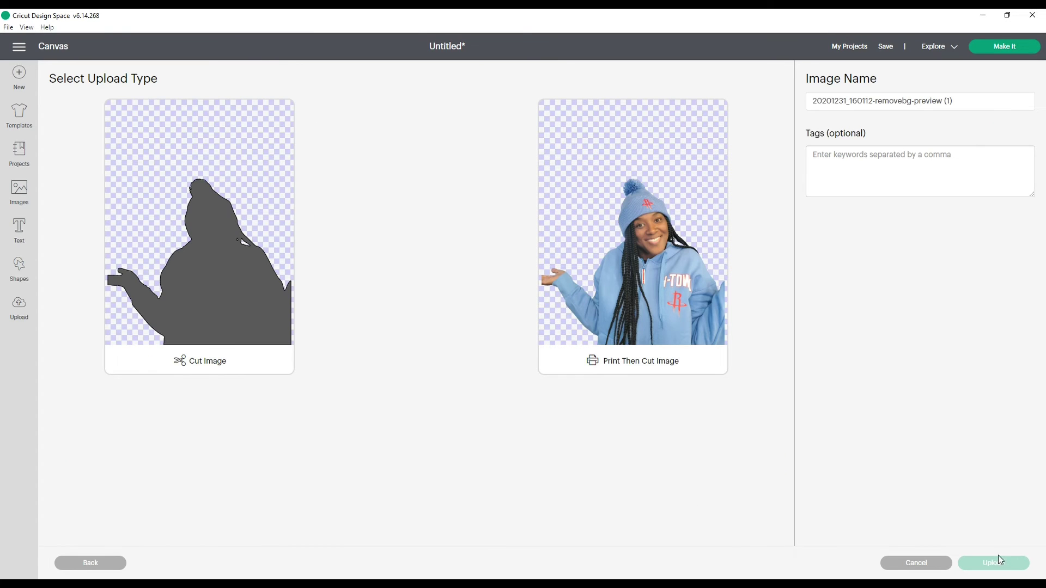
pyautogui.click(681, 264)
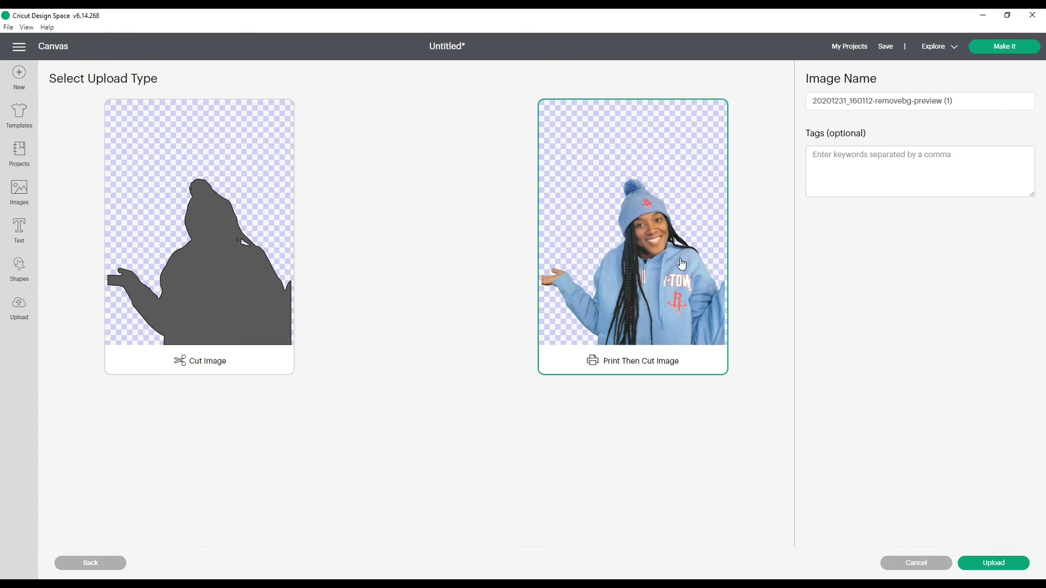
pyautogui.click(991, 564)
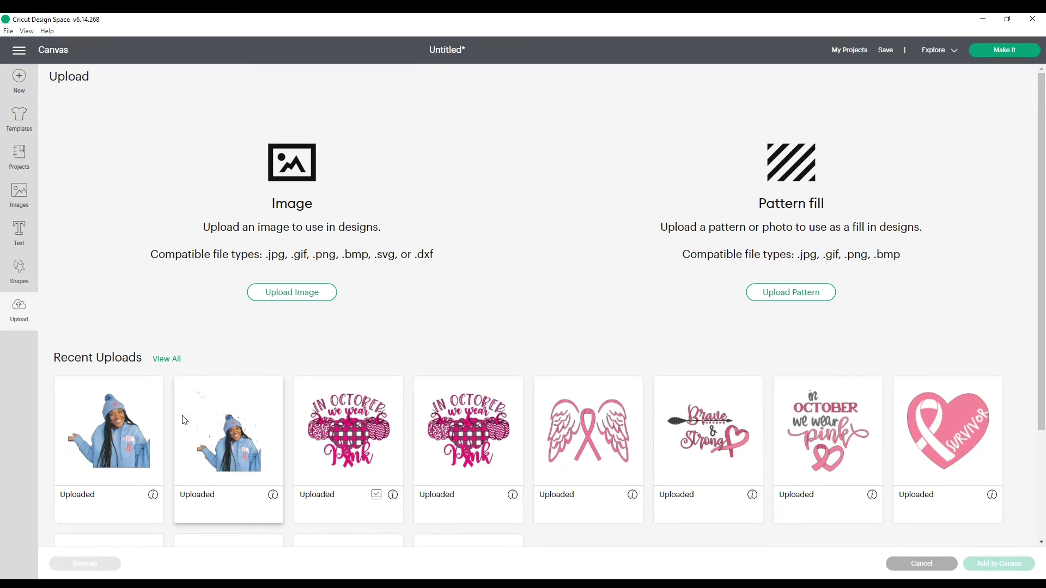
# Add the newly uploaded cutout to the canvas and place it beside the labeled photo at about 18.2 × 16.4 inches.
pyautogui.click(119, 438)
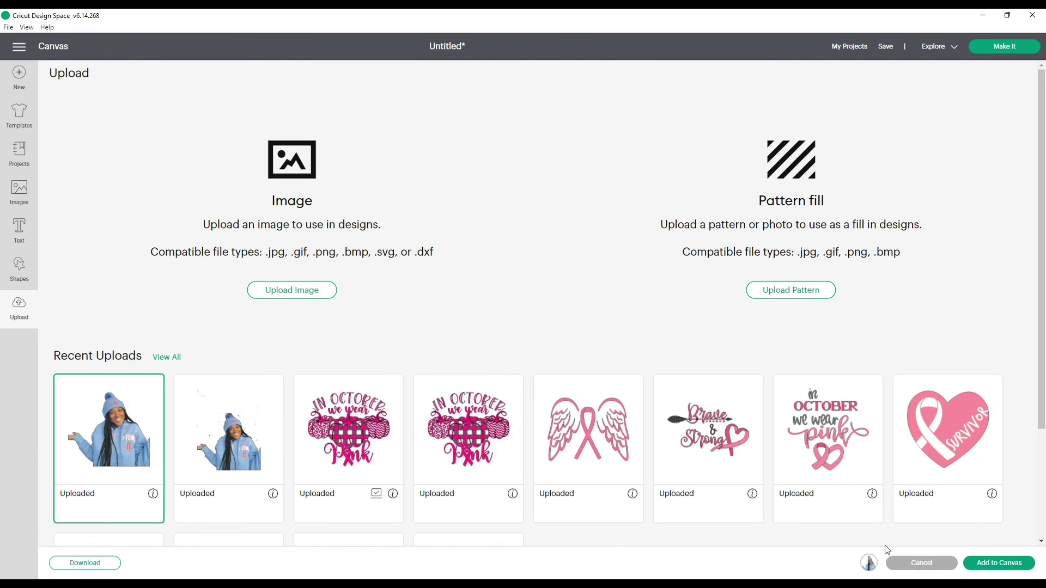
pyautogui.click(987, 563)
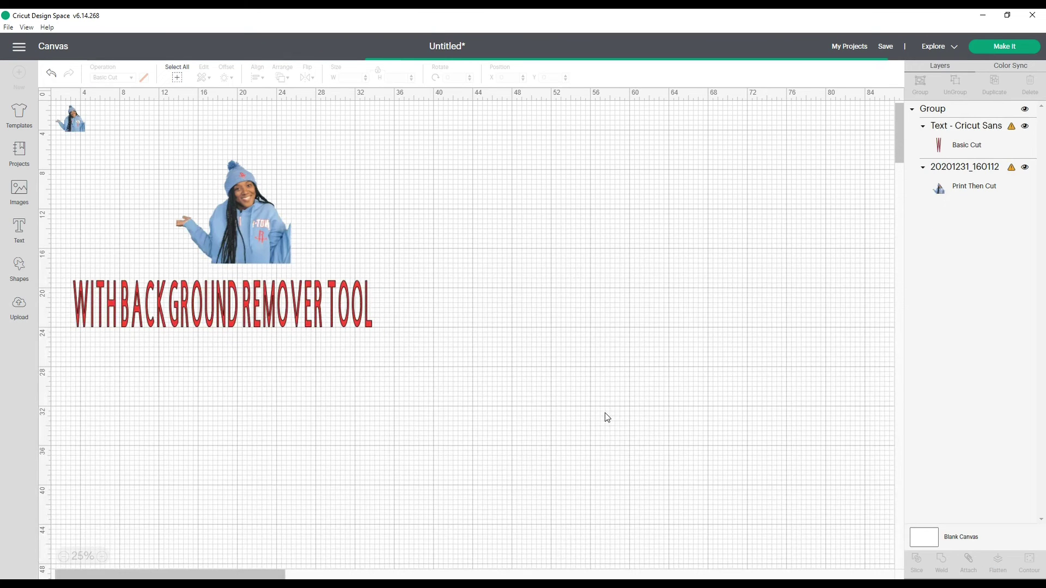
pyautogui.moveTo(75, 128); pyautogui.dragTo(688, 359)
# Ungroup the first photo from its red text and select the photo on its own.
pyautogui.click(240, 221)
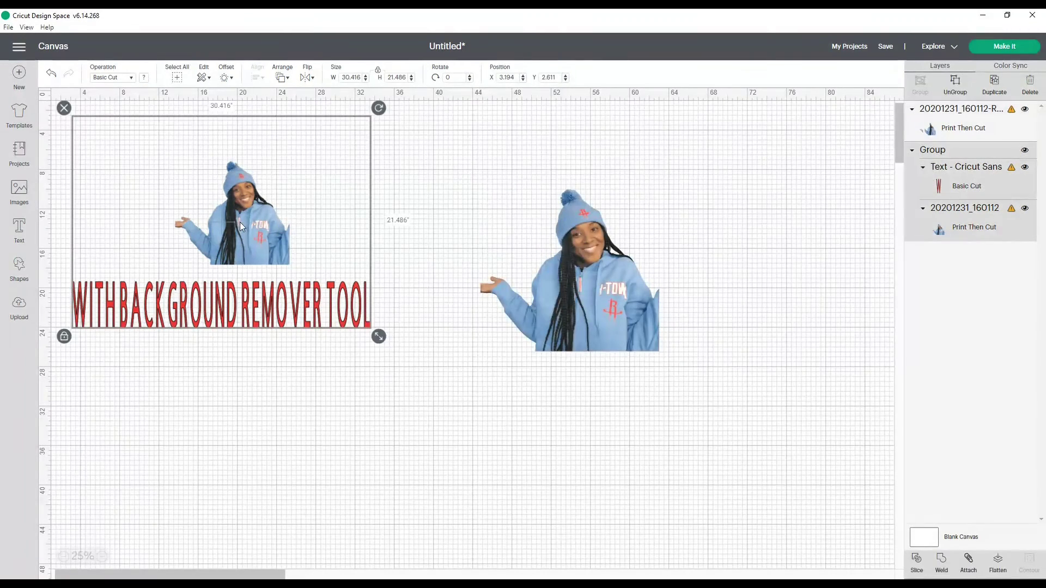
pyautogui.click(955, 83)
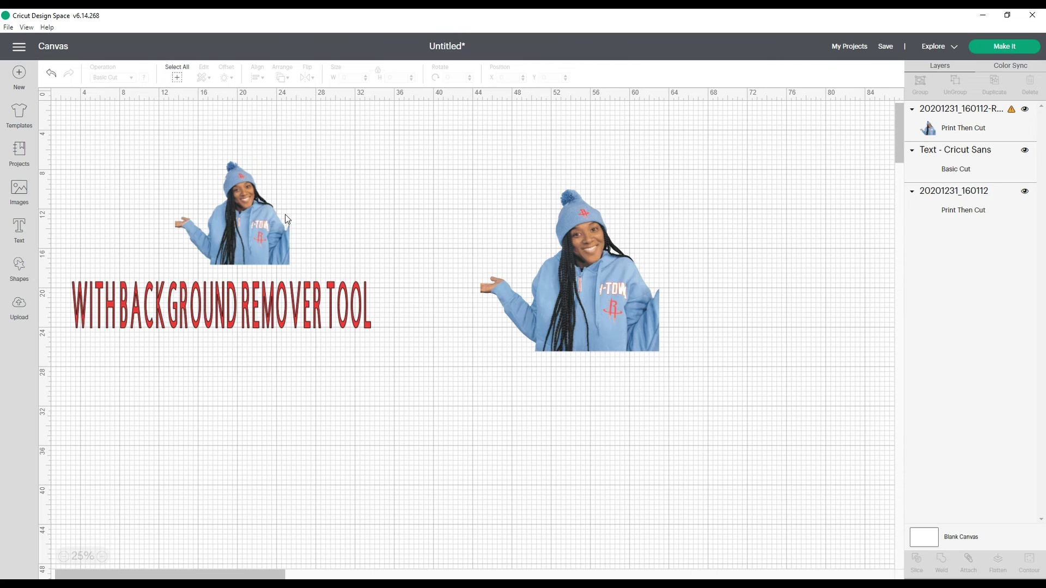
pyautogui.click(261, 223)
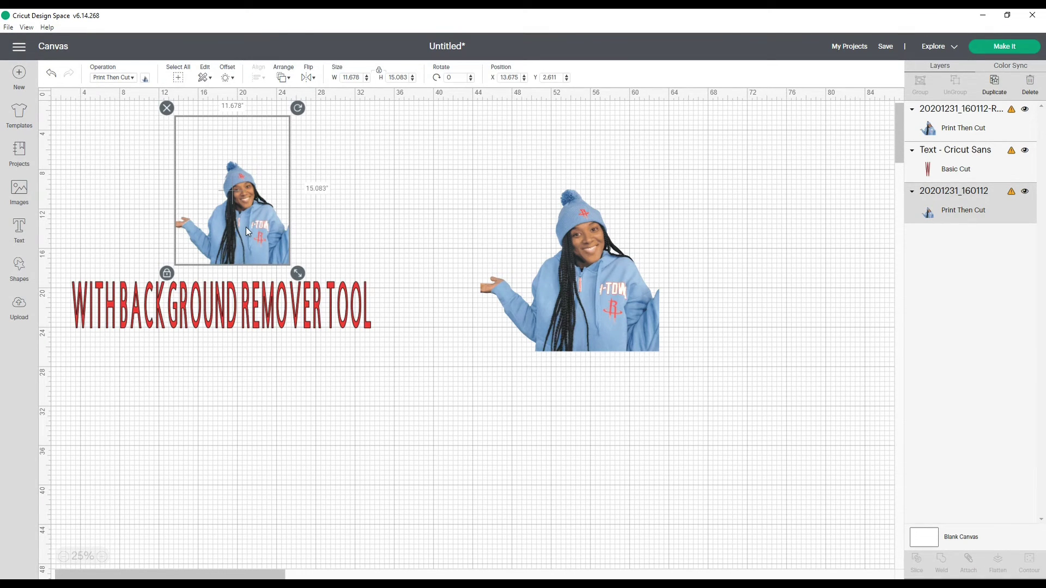
# Unlock the new cutout's proportions and set its width to 11.678 and height to 15.083 inches, matching the first photo.
pyautogui.click(584, 248)
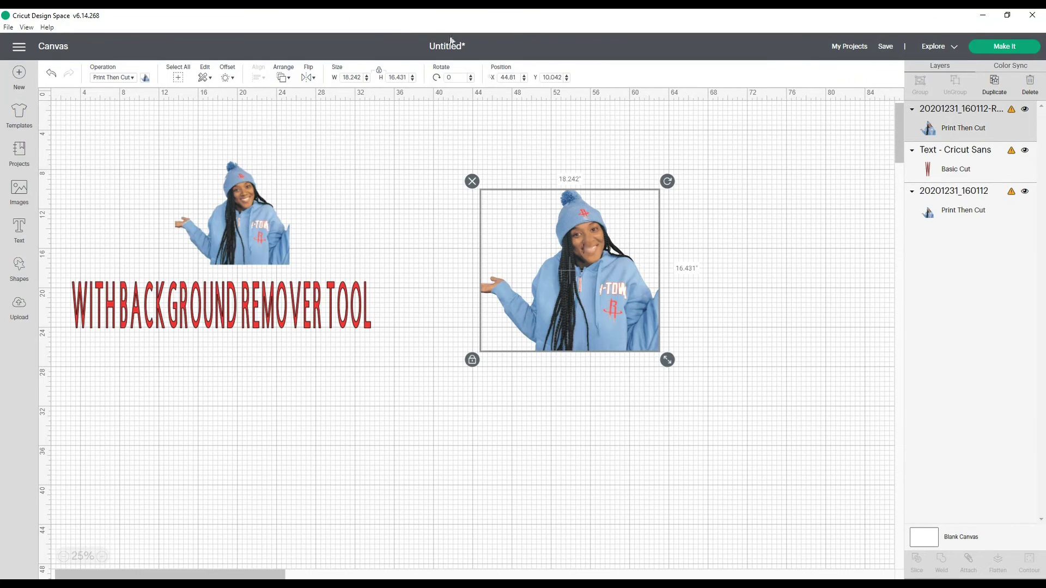
pyautogui.click(381, 72)
pyautogui.click(355, 78)
pyautogui.write('11.68')
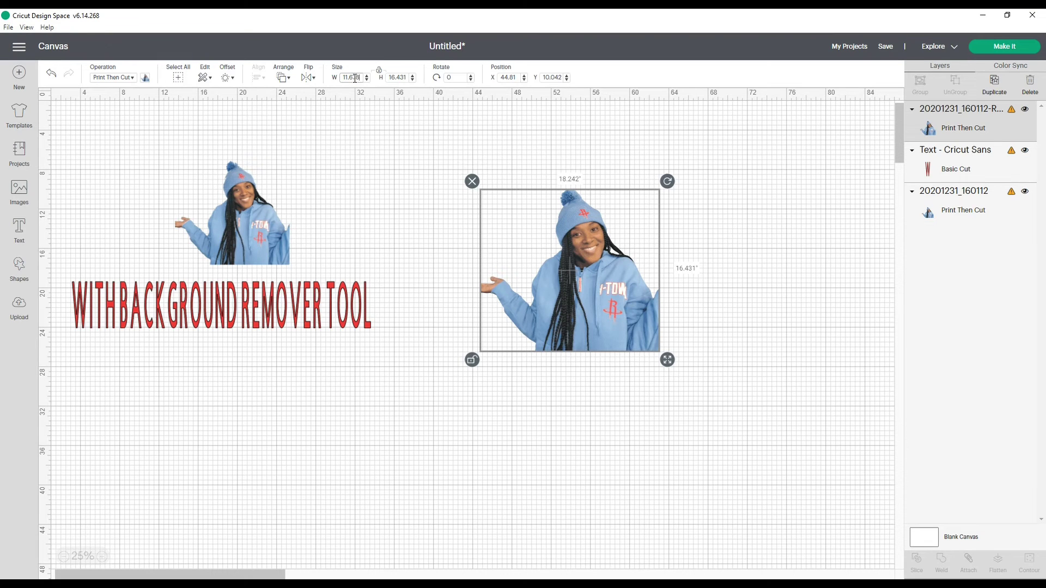
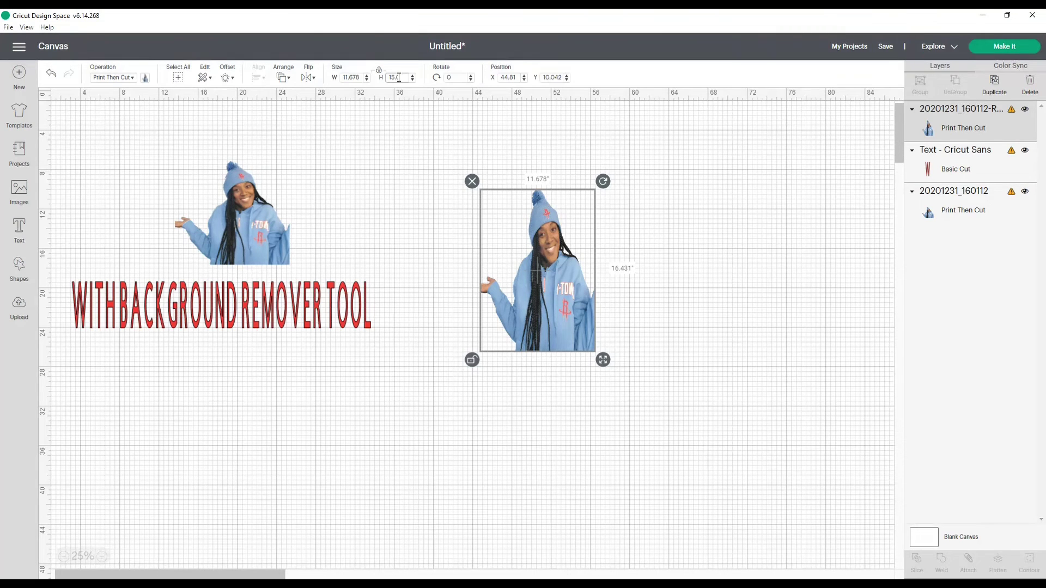
pyautogui.click(228, 184)
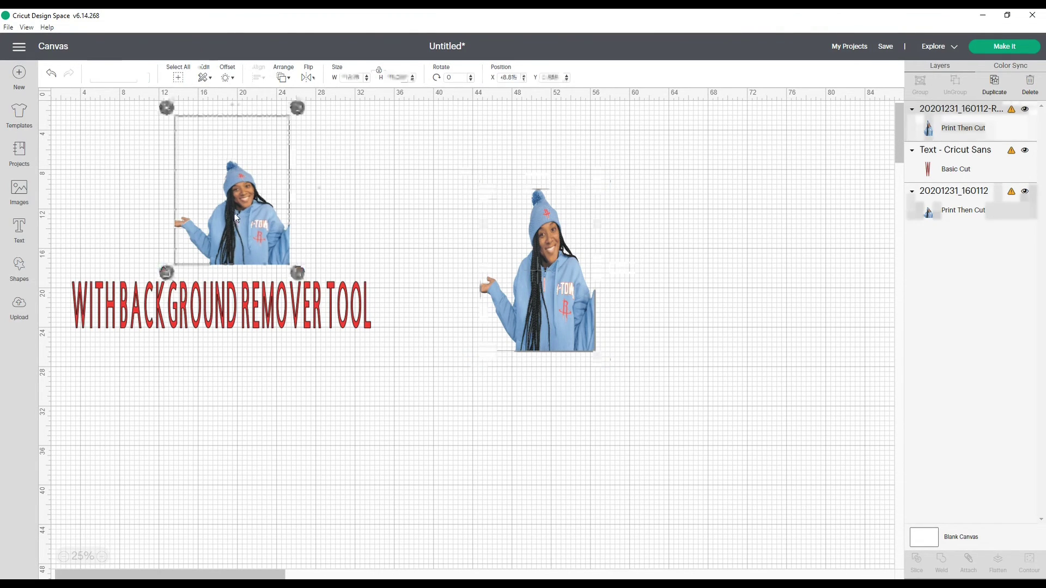
pyautogui.click(517, 258)
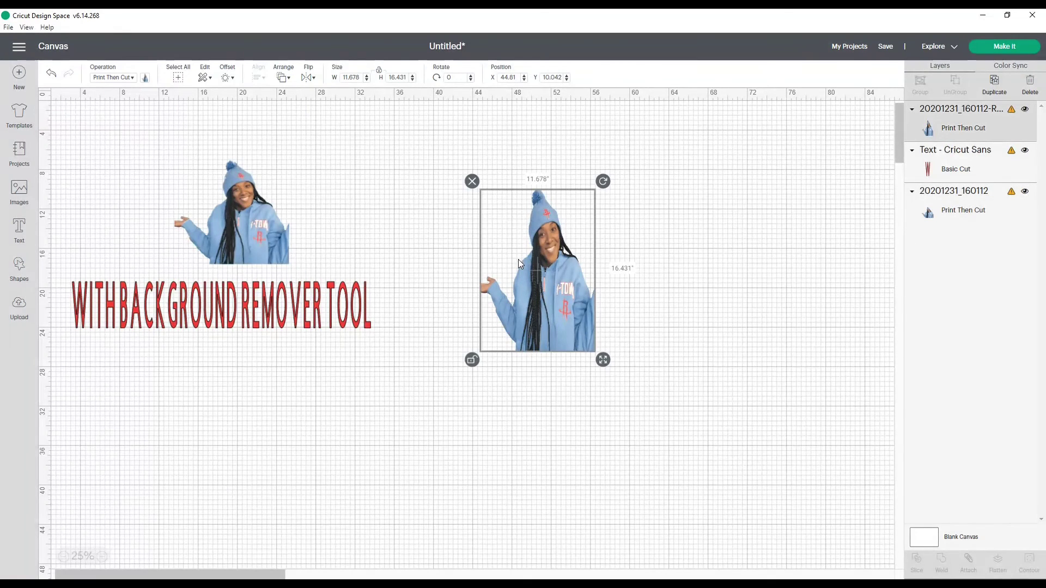
pyautogui.doubleClick(404, 78)
pyautogui.write('15.08')
pyautogui.press('Return')
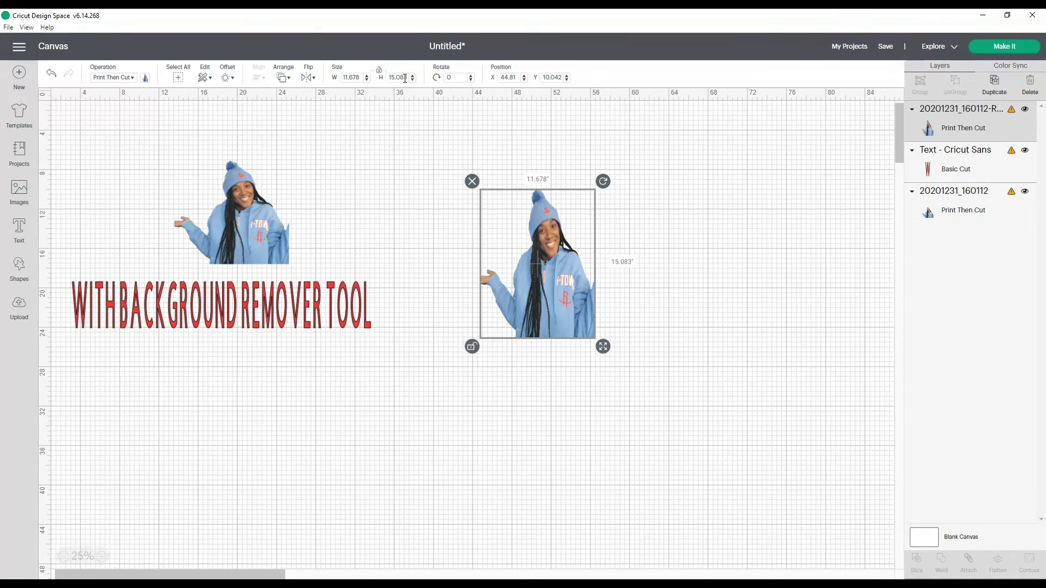
# Move the new cutout roughly level with the first photo and resize it freehand to about 15.2 × 15.6 inches.
pyautogui.moveTo(547, 237); pyautogui.dragTo(573, 217)
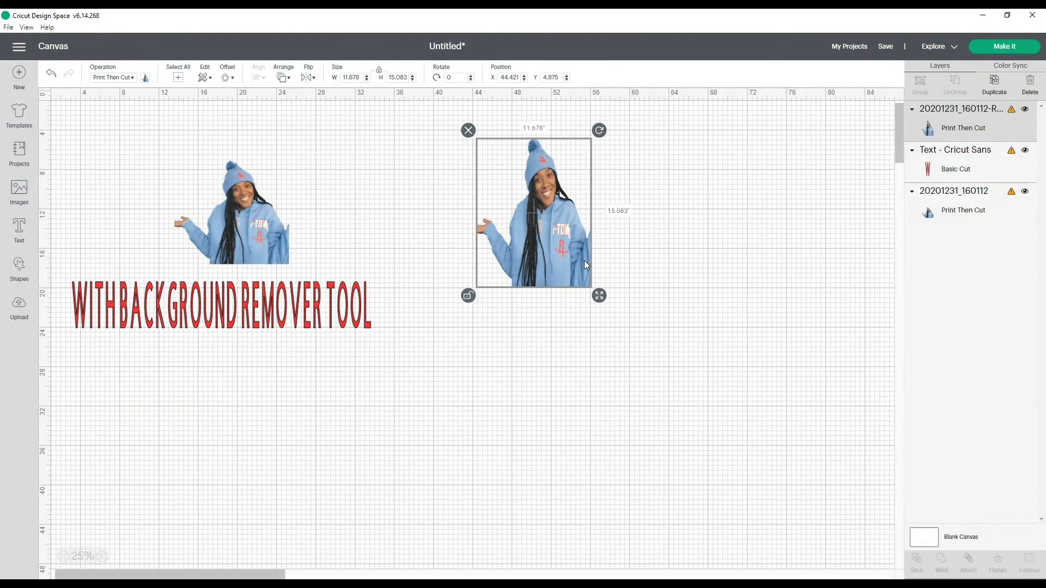
pyautogui.click(244, 234)
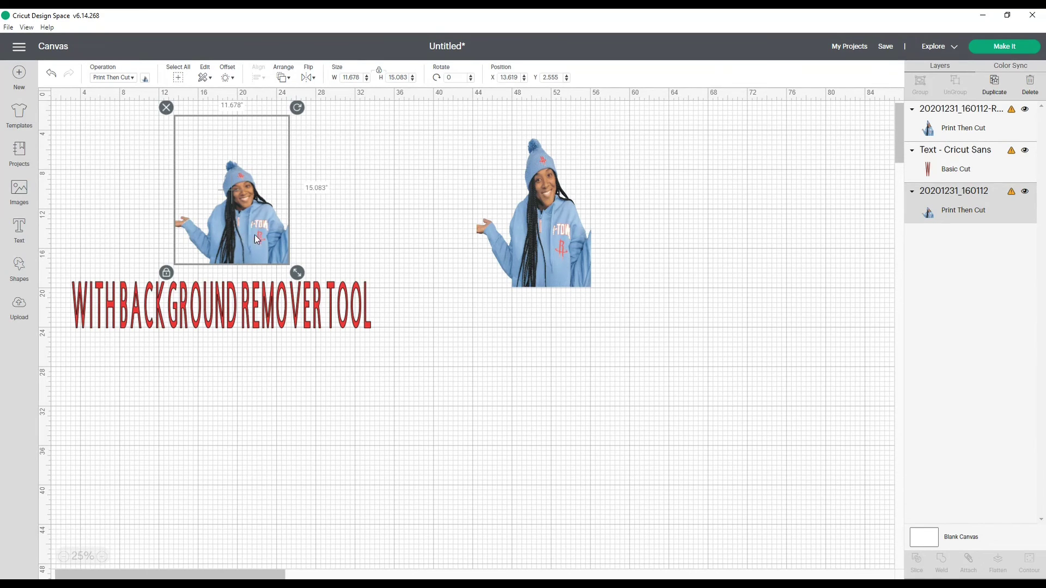
pyautogui.click(568, 237)
pyautogui.moveTo(599, 295); pyautogui.dragTo(691, 354)
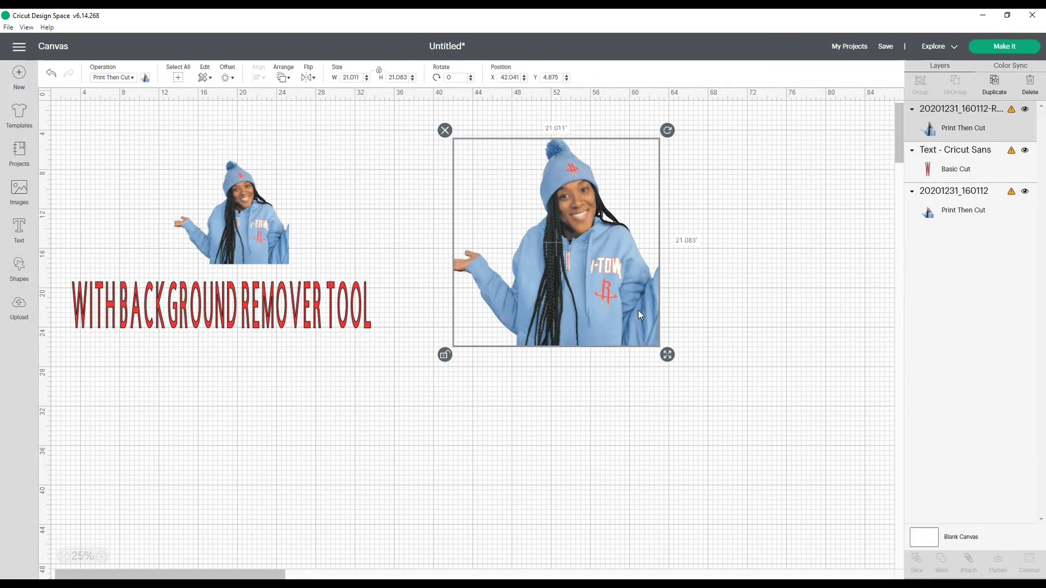
pyautogui.click(237, 222)
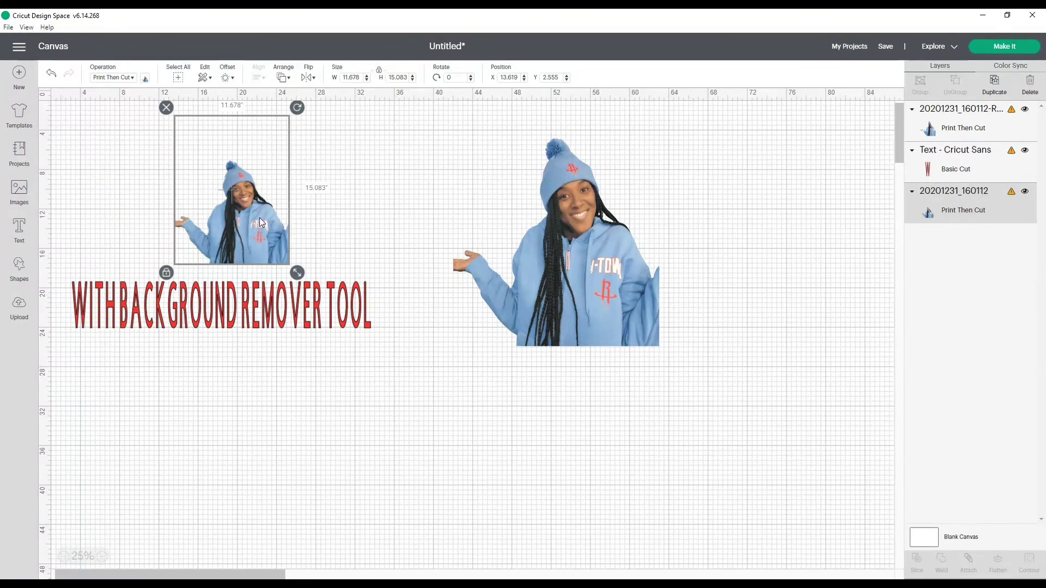
pyautogui.click(604, 265)
pyautogui.moveTo(603, 265); pyautogui.dragTo(599, 263)
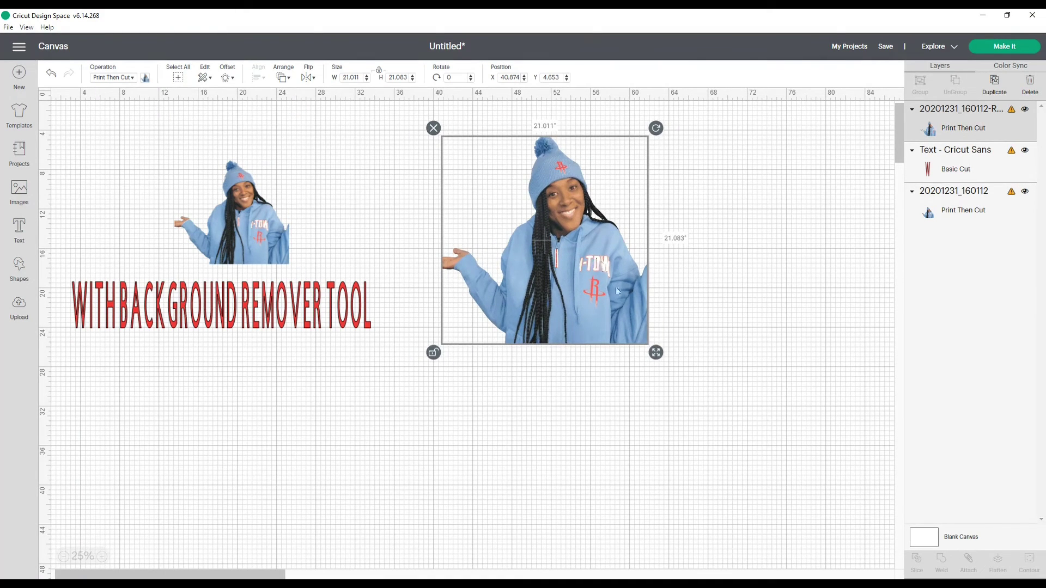
pyautogui.moveTo(656, 352); pyautogui.dragTo(599, 299)
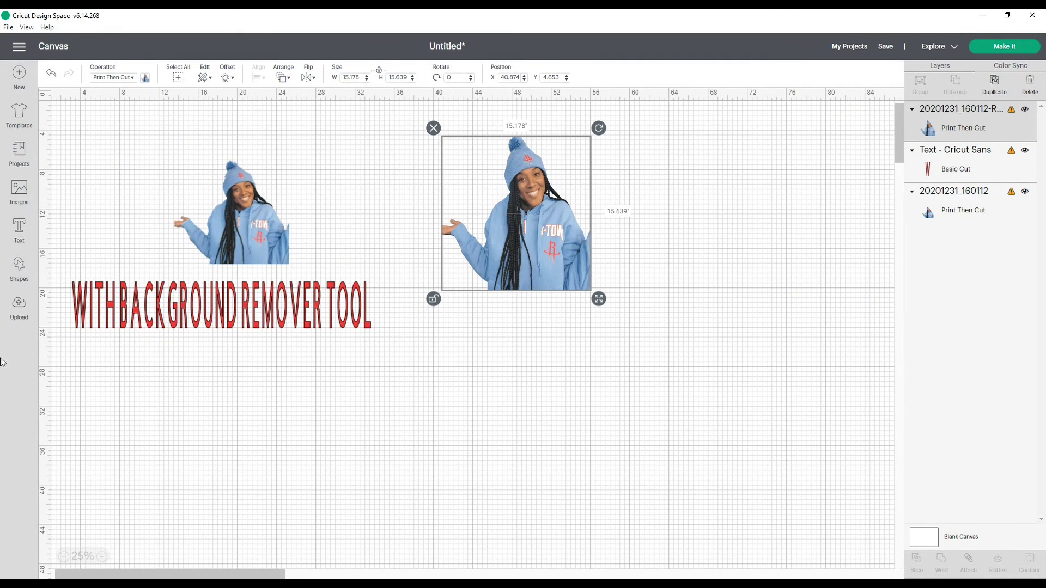
# Add the text "REMOVE.BG" to the canvas.
pyautogui.click(18, 230)
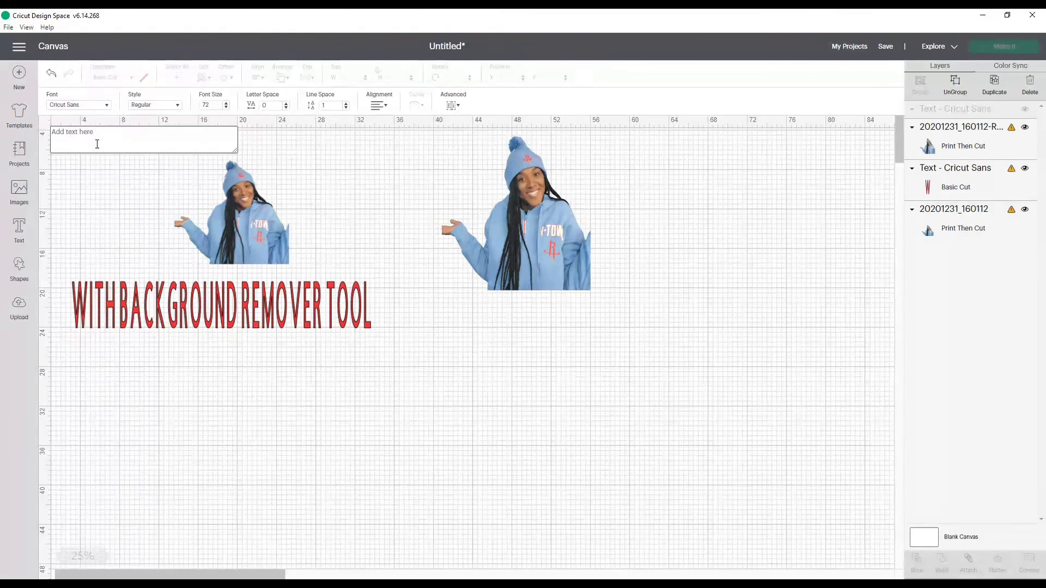
pyautogui.write('REMOVE.BG')
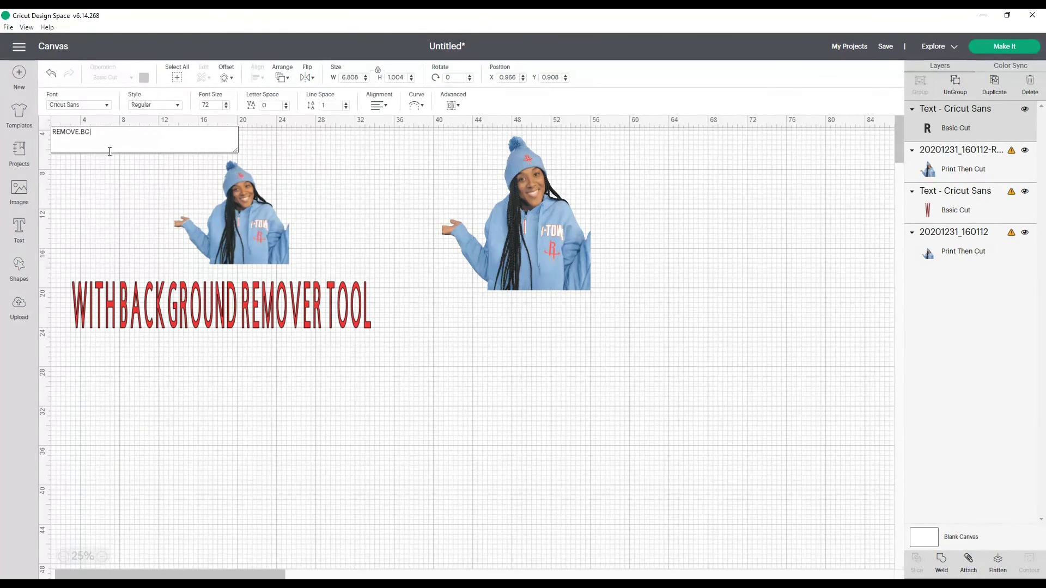
pyautogui.click(109, 155)
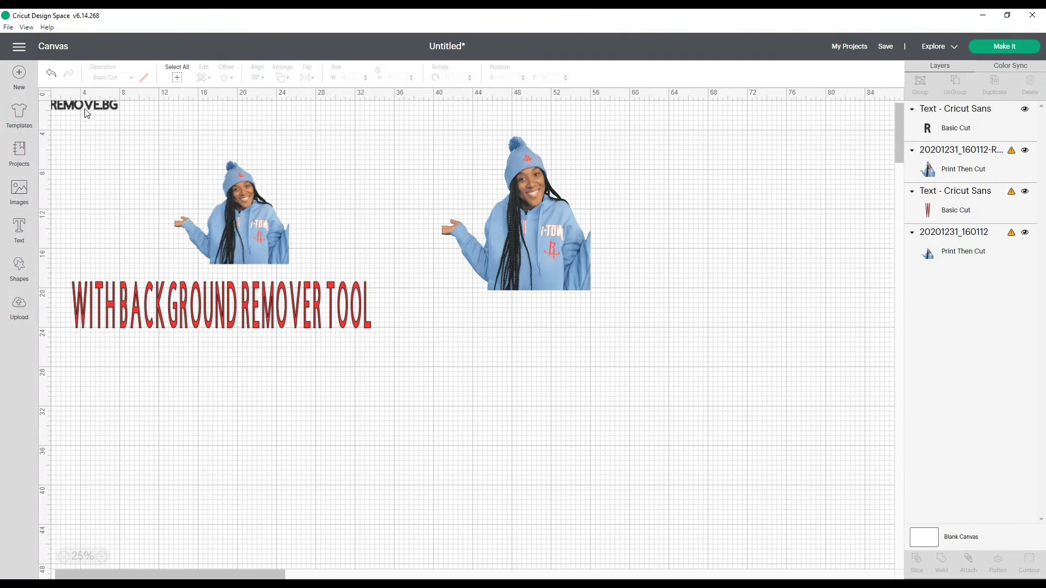
# Place the REMOVE.BG text beneath the second cutout and, with proportions unlocked, stretch it to about 31.6 × 8.1 inches.
pyautogui.moveTo(89, 112); pyautogui.dragTo(623, 367)
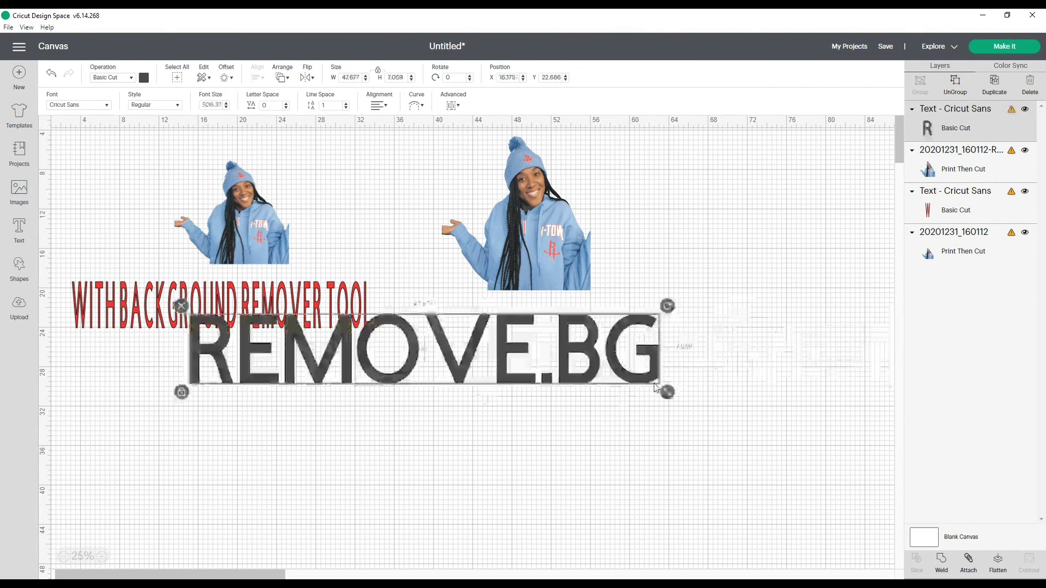
pyautogui.moveTo(667, 392); pyautogui.dragTo(500, 342)
pyautogui.moveTo(427, 331); pyautogui.dragTo(590, 319)
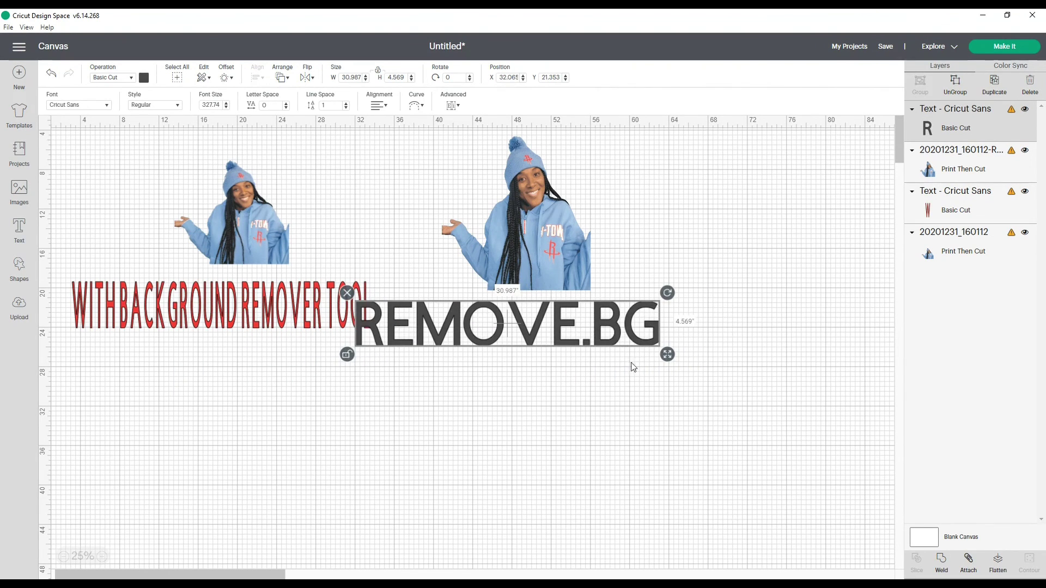
pyautogui.moveTo(667, 354); pyautogui.dragTo(631, 356)
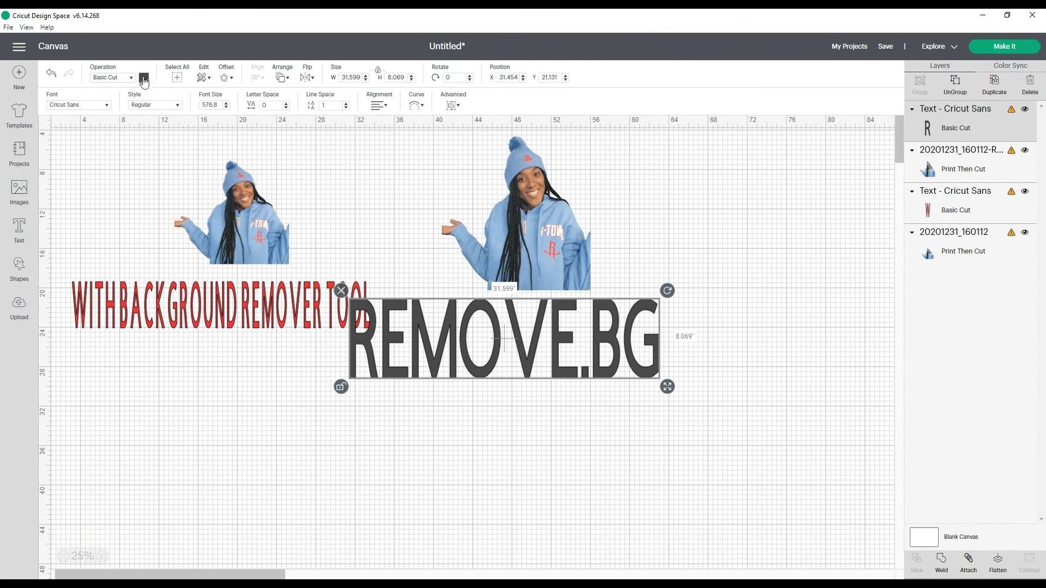
# Color the REMOVE.BG text purple.
pyautogui.click(143, 77)
pyautogui.click(169, 124)
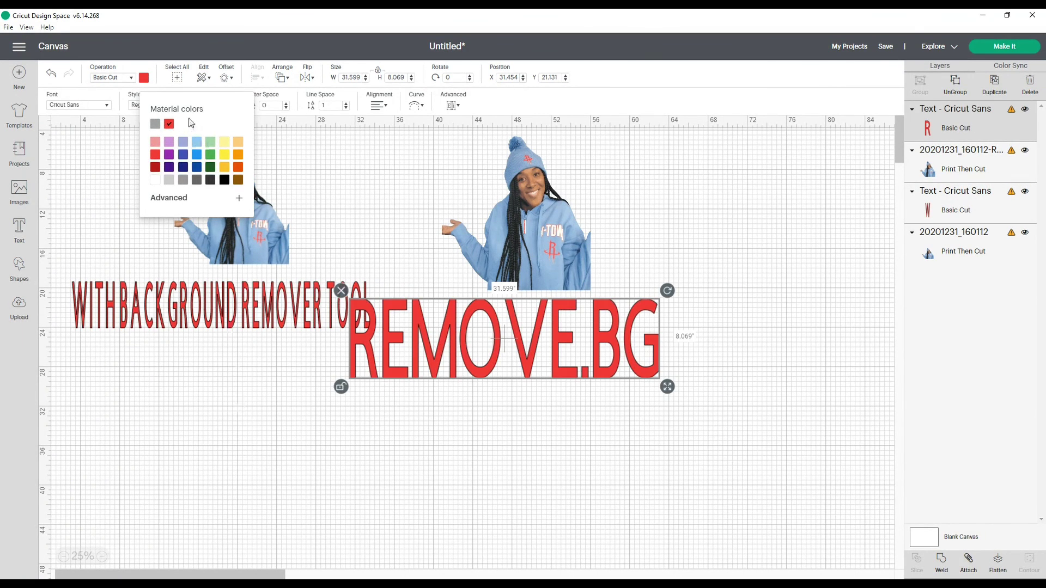
pyautogui.click(169, 155)
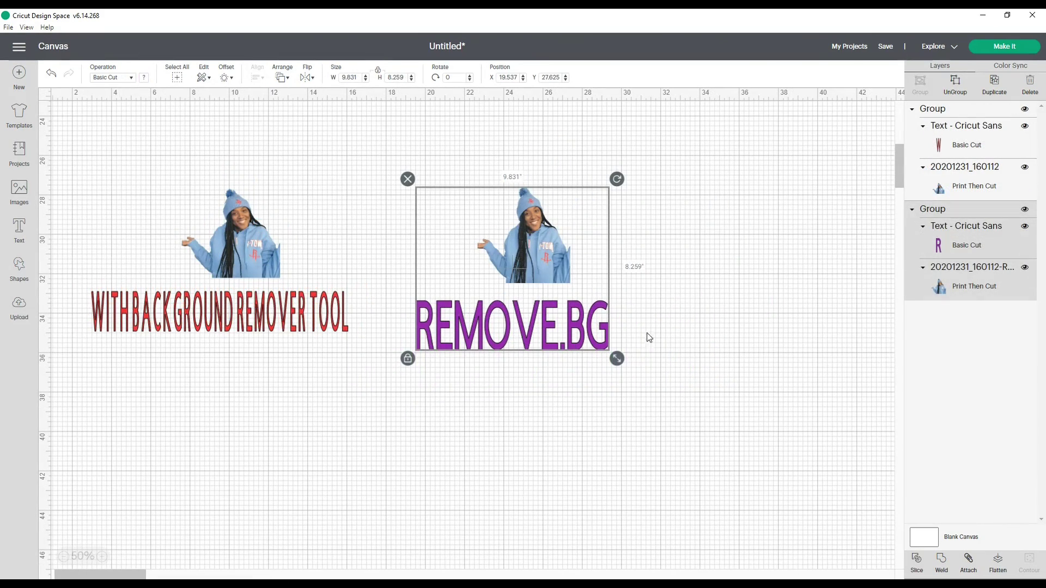
# Enlarge the REMOVE.BG group to about 11.4 × 9.5 inches and scale up the red-text group to line up beside it.
pyautogui.moveTo(614, 358); pyautogui.dragTo(650, 375)
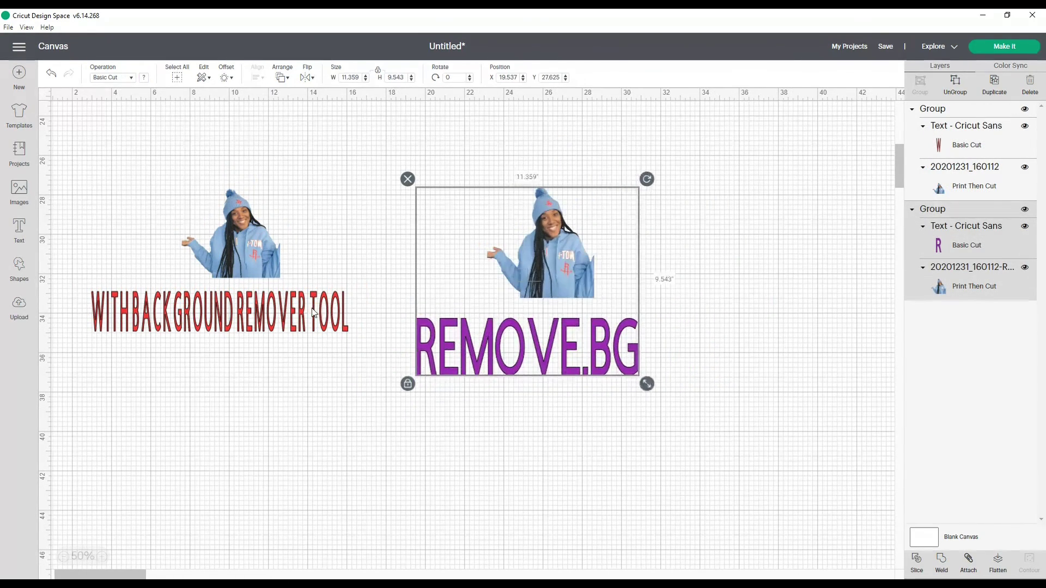
pyautogui.click(347, 327)
pyautogui.moveTo(357, 344); pyautogui.dragTo(375, 368)
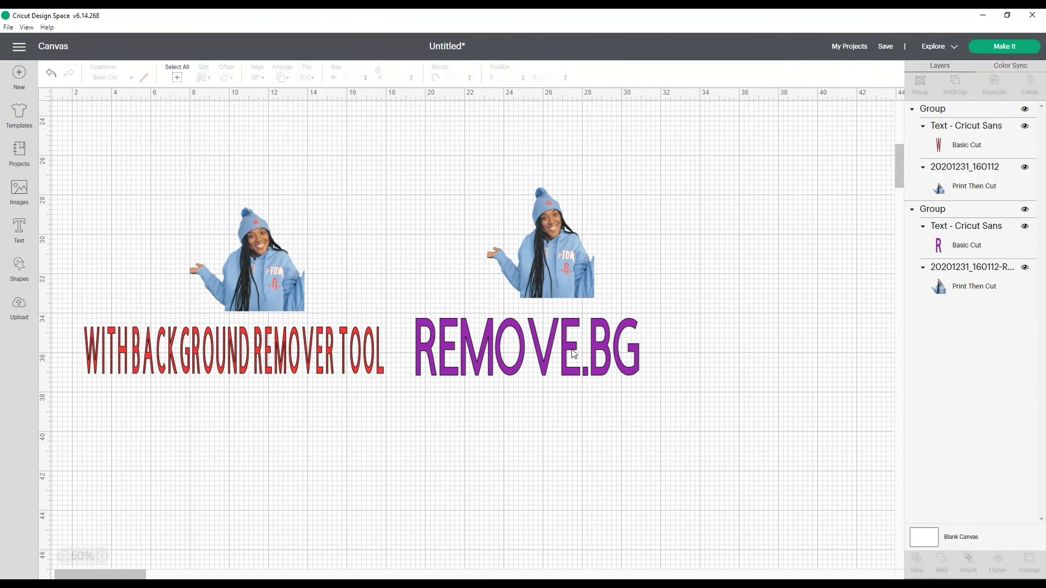
pyautogui.click(576, 351)
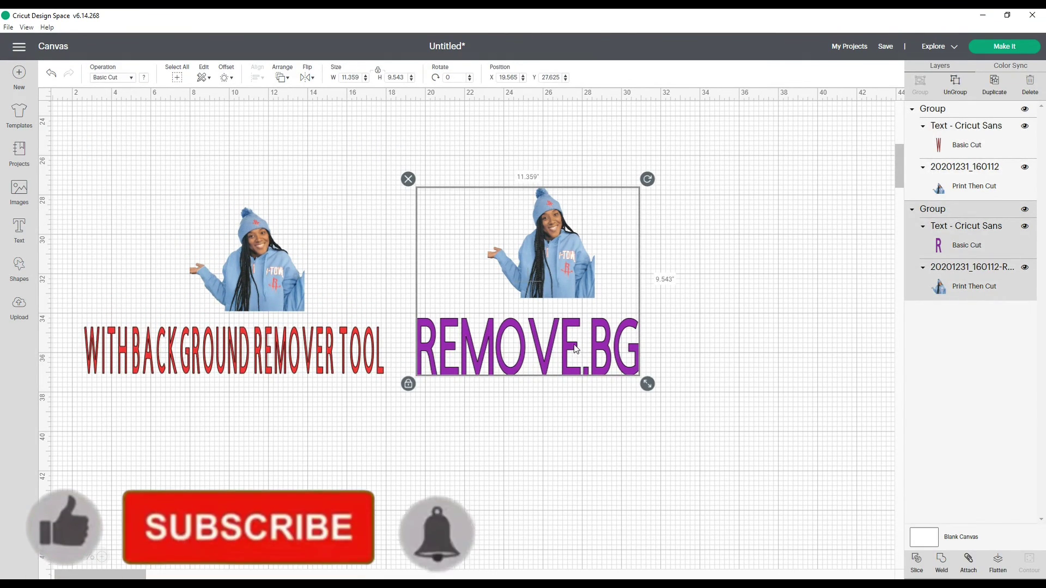